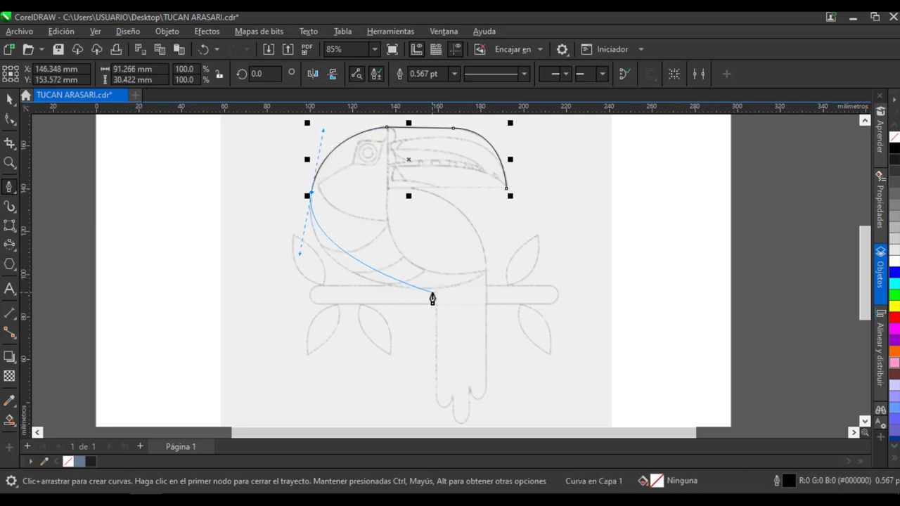
- Trace the toucan silhouette's belly, tail and back with the Pen tool and close it at the beak tip, about 92 × 126 mm
{"action": "mouse_move", "coordinate": [436, 289]}
{"action": "left_mouse_down"}
{"action": "mouse_move", "coordinate": [458, 283]}
{"action": "mouse_move", "coordinate": [437, 296]}
{"action": "left_mouse_up"}
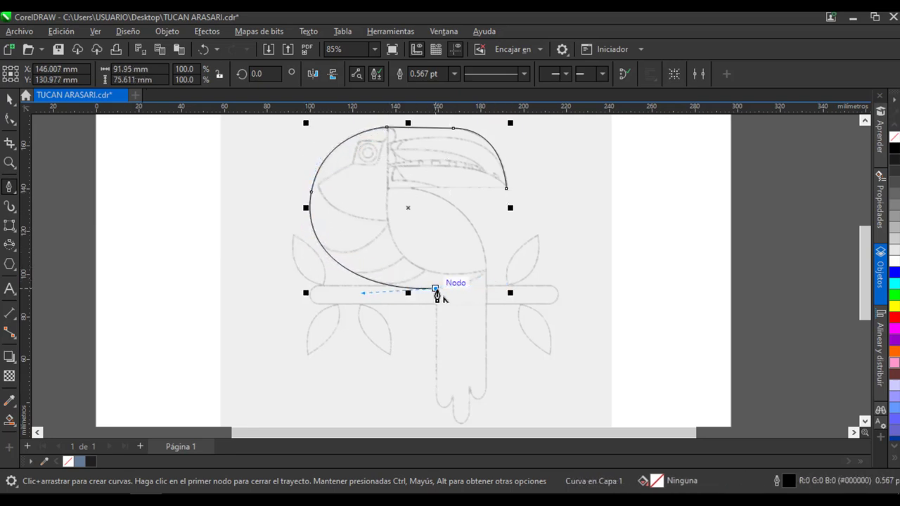
{"action": "left_click_drag", "start_coordinate": [435, 396], "coordinate": [485, 388]}
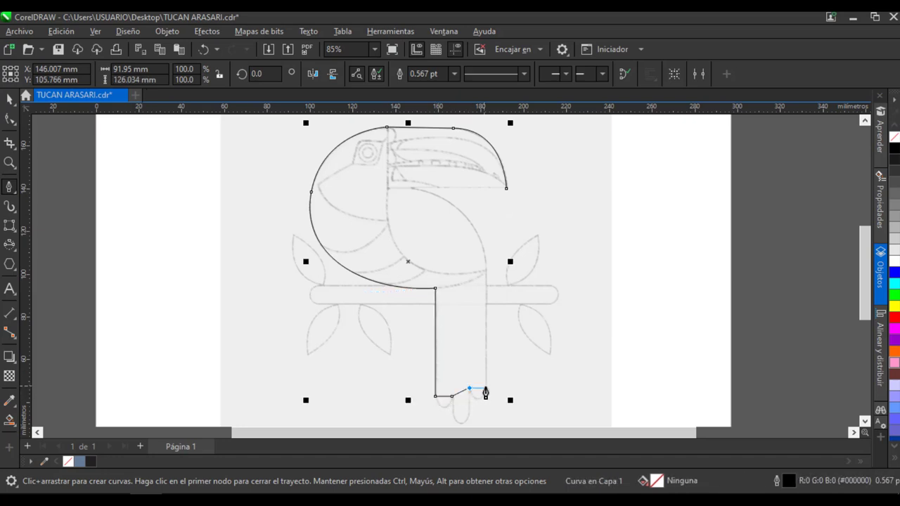
{"action": "left_click", "coordinate": [486, 270]}
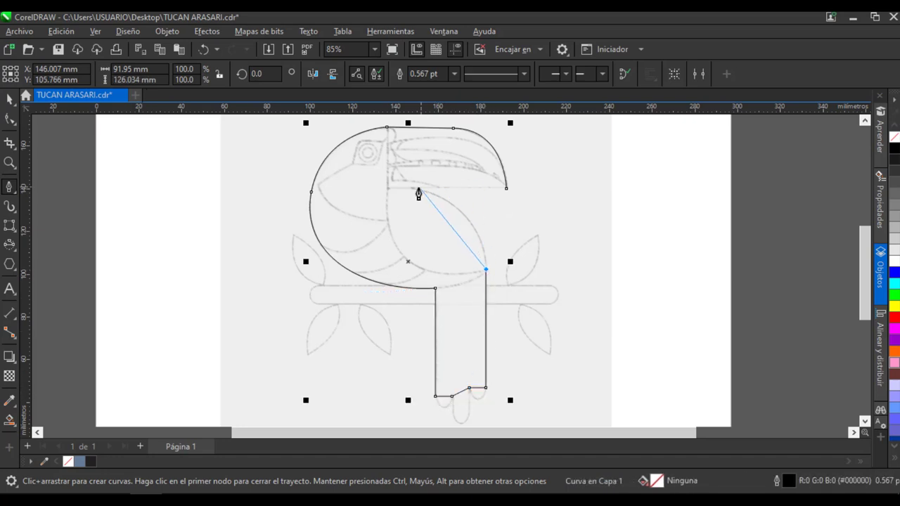
{"action": "left_click", "coordinate": [387, 192]}
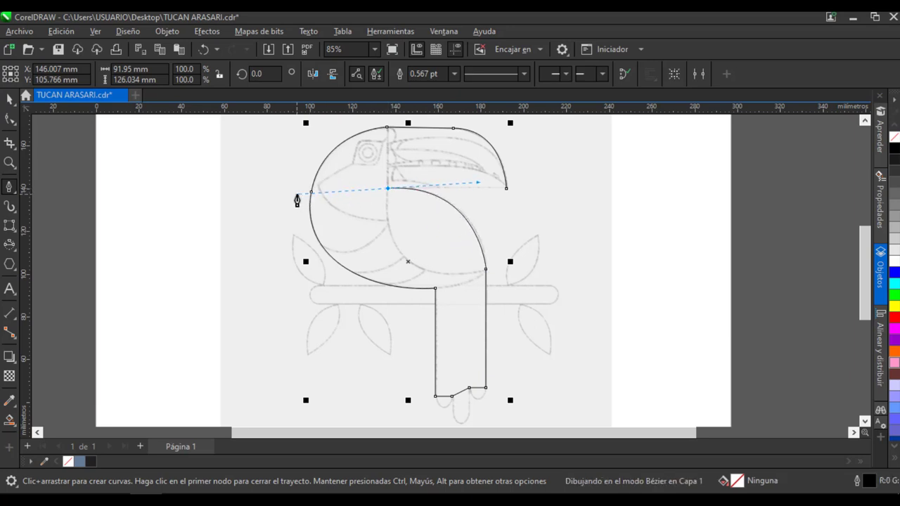
{"action": "left_click", "coordinate": [506, 189]}
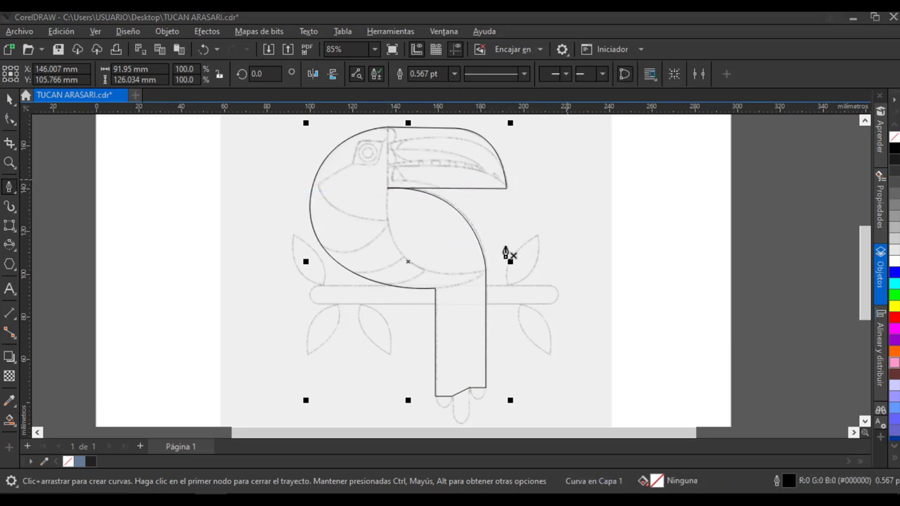
- Draw a dividing curve from the tail base along the wing's lower edge and straight up past the top of the head
{"action": "left_click", "coordinate": [485, 270]}
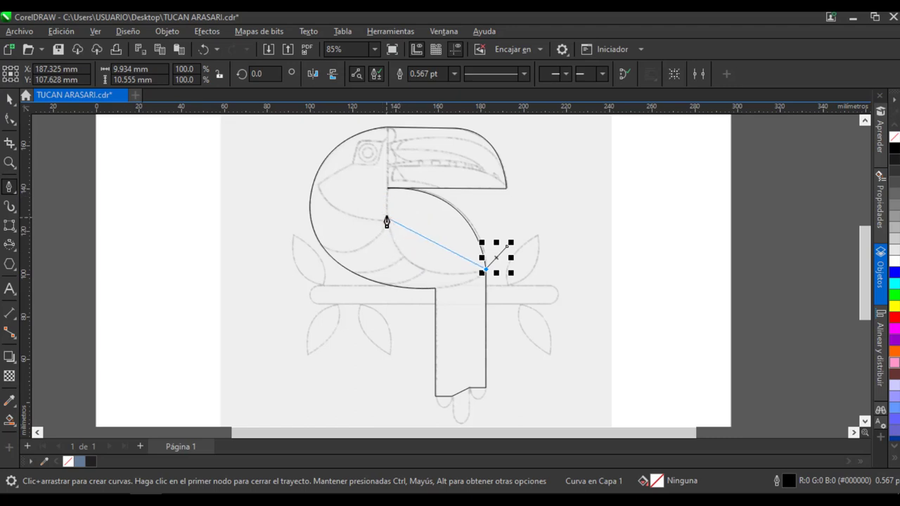
{"action": "left_click_drag", "start_coordinate": [386, 213], "coordinate": [381, 162]}
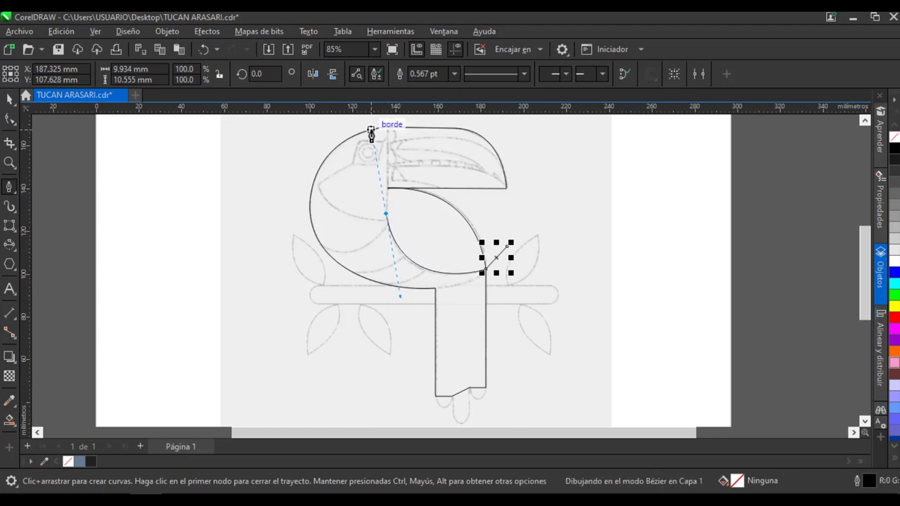
{"action": "left_click_drag", "start_coordinate": [371, 130], "coordinate": [374, 130]}
{"action": "left_click", "coordinate": [385, 120]}
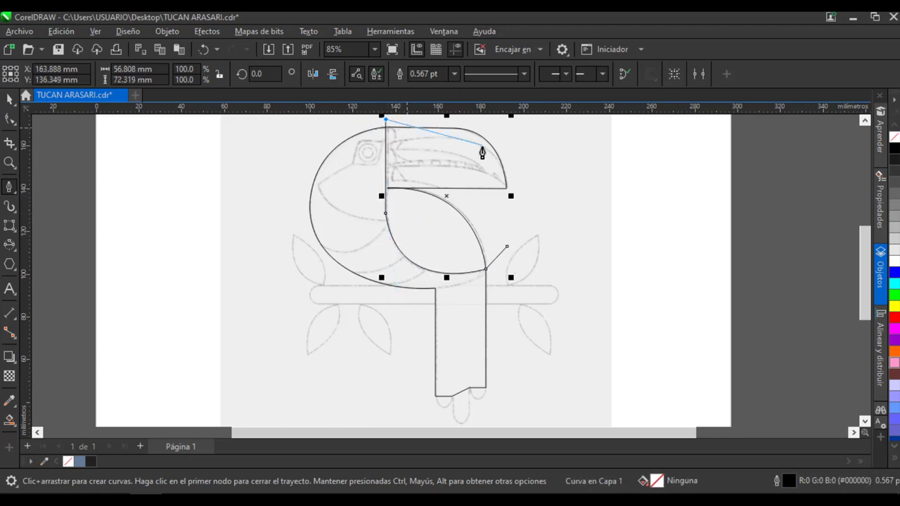
- Draw a curve separating the belly from the tail, extending past the silhouette on both sides
{"action": "left_click", "coordinate": [380, 294]}
{"action": "left_click", "coordinate": [439, 289]}
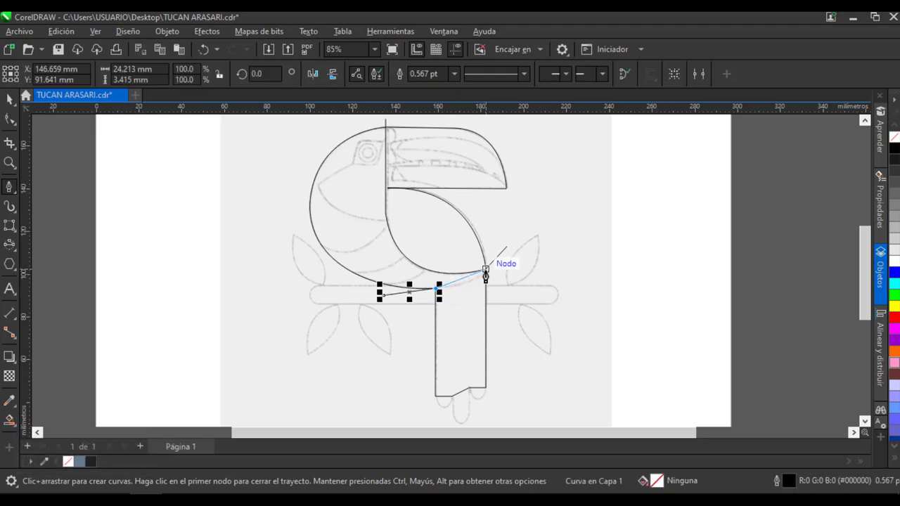
{"action": "left_click_drag", "start_coordinate": [485, 270], "coordinate": [509, 261]}
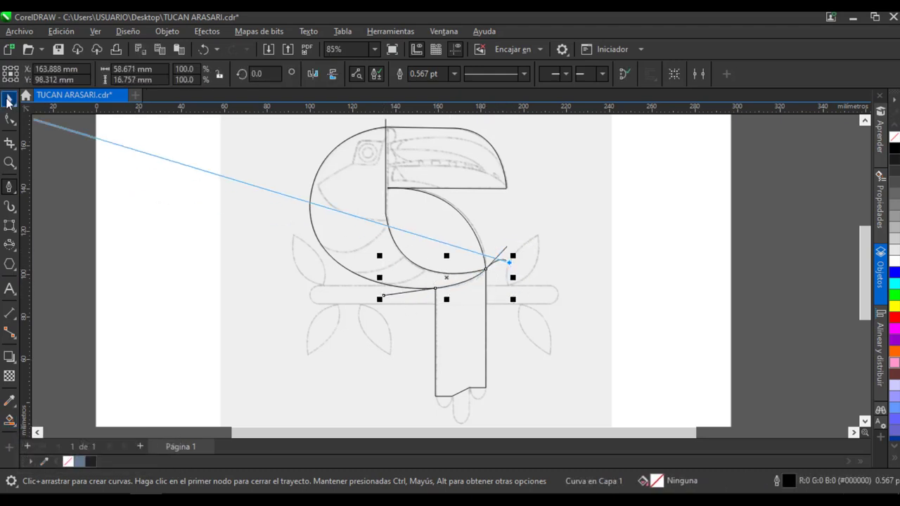
- Create separate closed shapes for the head-and-body region and the tail region with Smart Fill
{"action": "left_click", "coordinate": [9, 99]}
{"action": "left_click", "coordinate": [363, 166]}
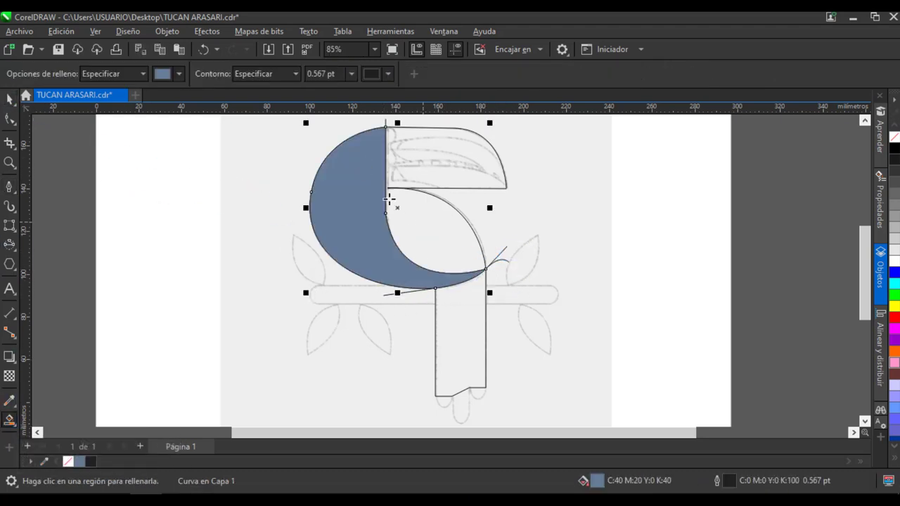
{"action": "left_click", "coordinate": [462, 317]}
{"action": "key", "text": "space"}
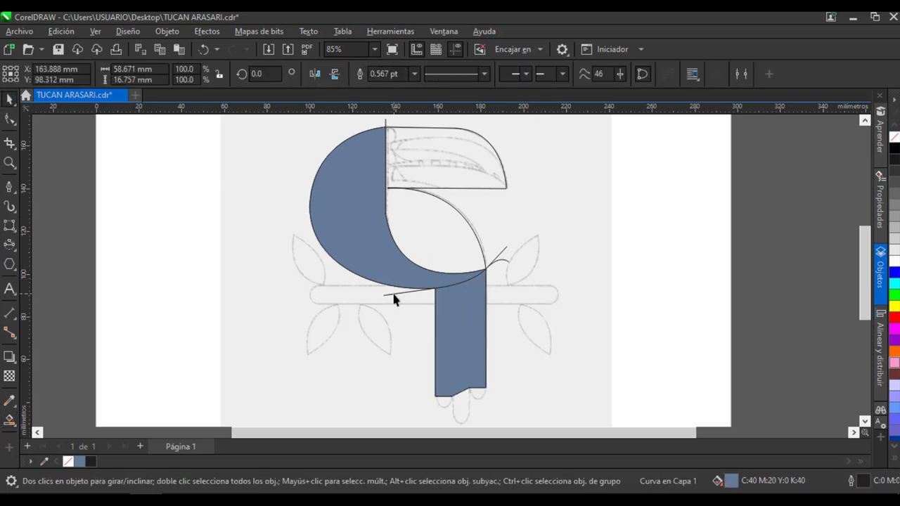
- Delete the leftover dividing curves and give the head-and-body shape a red outline with no fill
{"action": "key", "text": "Escape"}
{"action": "left_click", "coordinate": [356, 200]}
{"action": "key", "text": "Delete"}
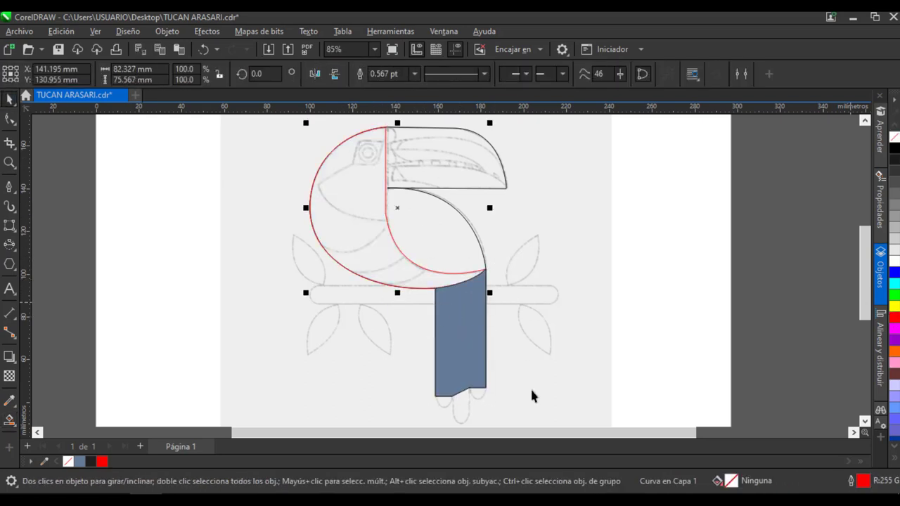
- Give the tail shape a magenta outline and remove its fill
{"action": "left_click", "coordinate": [477, 352]}
{"action": "right_click", "coordinate": [897, 328]}
{"action": "left_click", "coordinate": [894, 137]}
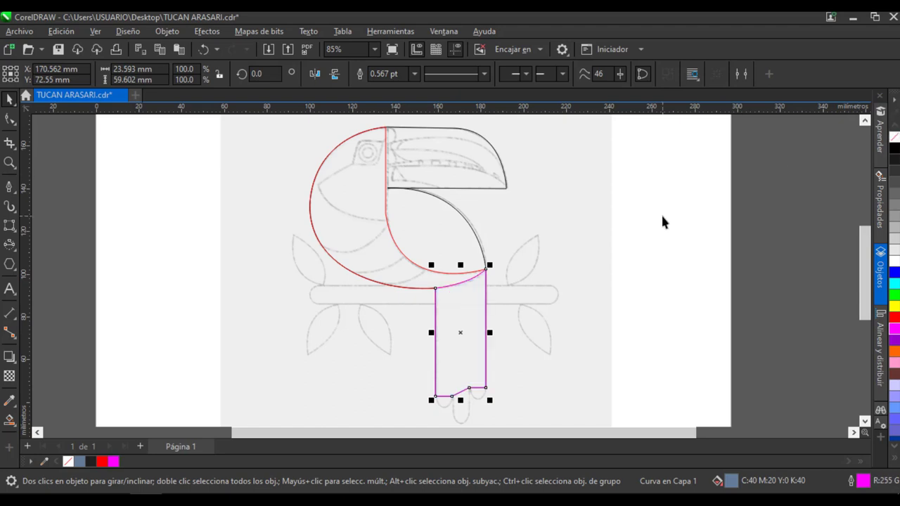
{"action": "left_click", "coordinate": [663, 219]}
- Draw a line along the beak's lower edge, extending past the beak tip and across the head
{"action": "left_click", "coordinate": [9, 188]}
{"action": "left_click", "coordinate": [546, 191]}
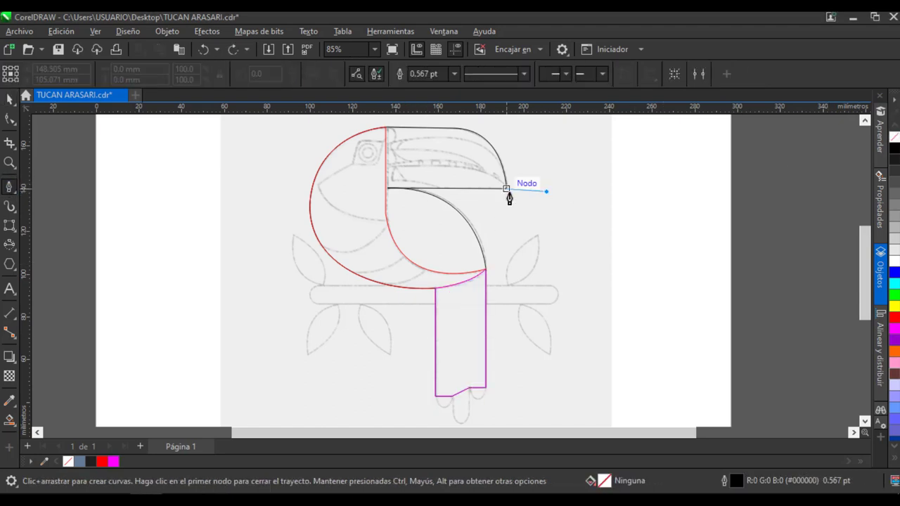
{"action": "left_click", "coordinate": [507, 189]}
{"action": "left_click", "coordinate": [385, 188]}
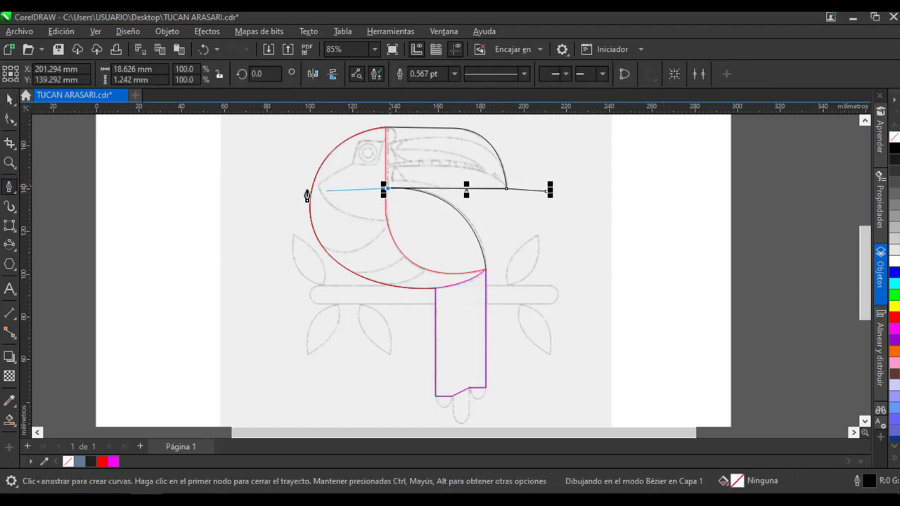
{"action": "left_click", "coordinate": [298, 187]}
- Create a closed beak shape with Smart Fill and delete the line drawn along its lower edge
{"action": "left_click", "coordinate": [9, 99]}
{"action": "left_click", "coordinate": [480, 172]}
{"action": "left_click", "coordinate": [9, 99]}
{"action": "left_click", "coordinate": [344, 188]}
{"action": "key", "text": "Delete"}
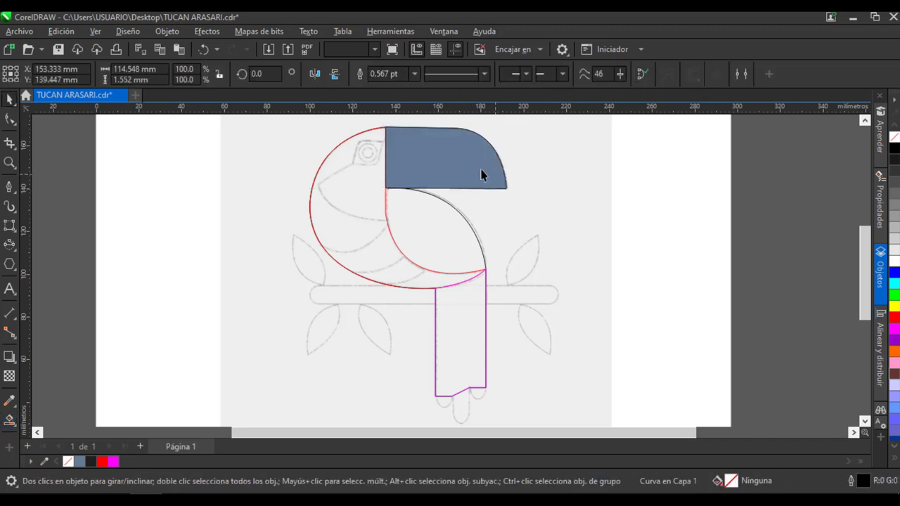
- Give the beak shape an orange outline and remove its fill
{"action": "left_click", "coordinate": [482, 173]}
{"action": "right_click", "coordinate": [894, 351]}
{"action": "left_click", "coordinate": [895, 137]}
{"action": "left_click", "coordinate": [774, 181]}
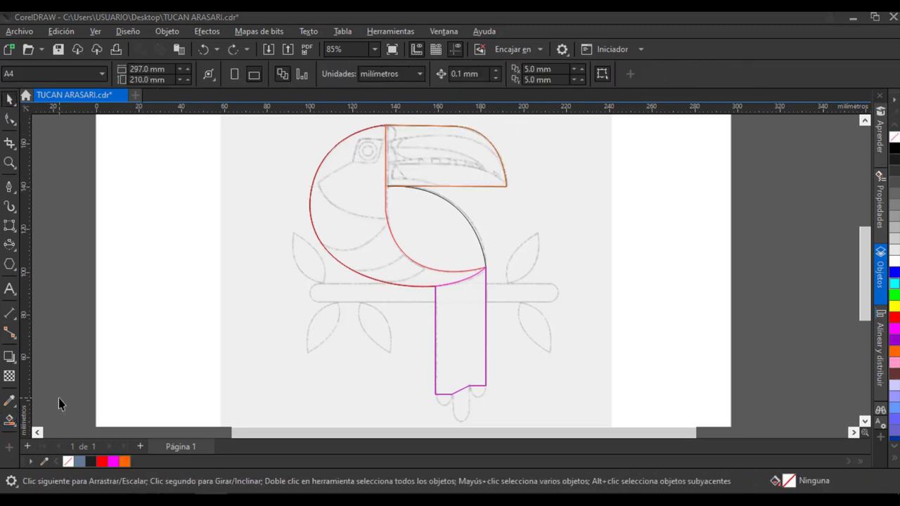
- Create a closed wing shape with Smart Fill and give it a cyan outline with no fill
{"action": "left_click", "coordinate": [9, 421]}
{"action": "left_click", "coordinate": [452, 237]}
{"action": "key", "text": "space"}
{"action": "left_click", "coordinate": [894, 137]}
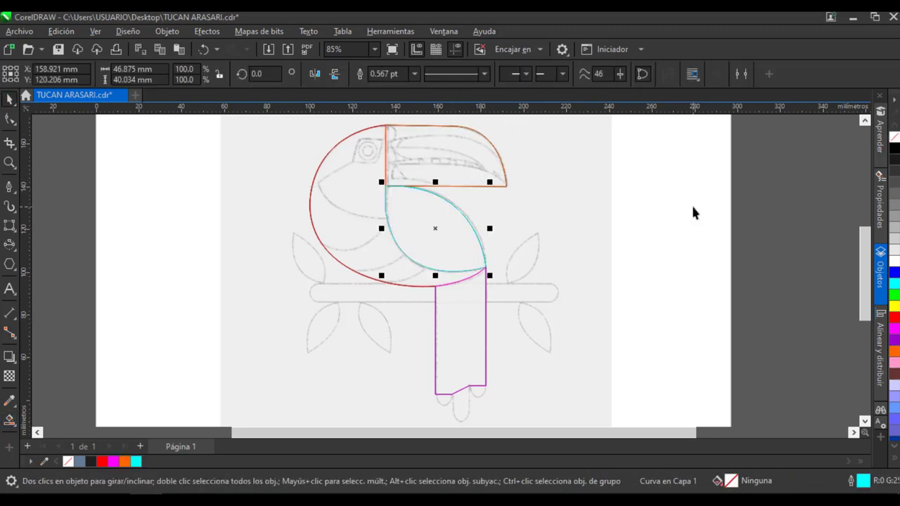
{"action": "left_click", "coordinate": [691, 203]}
- Trace the lowest belly band curve with the Pen tool, extending it past the body on both sides
{"action": "left_click_drag", "start_coordinate": [691, 203], "coordinate": [787, 204]}
{"action": "left_click", "coordinate": [9, 188]}
{"action": "left_click", "coordinate": [527, 250]}
{"action": "left_click", "coordinate": [522, 268]}
{"action": "mouse_move", "coordinate": [484, 284]}
{"action": "left_mouse_down"}
{"action": "mouse_move", "coordinate": [450, 291]}
{"action": "mouse_move", "coordinate": [435, 280]}
{"action": "left_mouse_up"}
{"action": "double_click", "coordinate": [426, 280]}
- Trace the second belly band curve above the first, extending it past the body on both sides
{"action": "left_click", "coordinate": [432, 268]}
{"action": "left_click", "coordinate": [450, 271]}
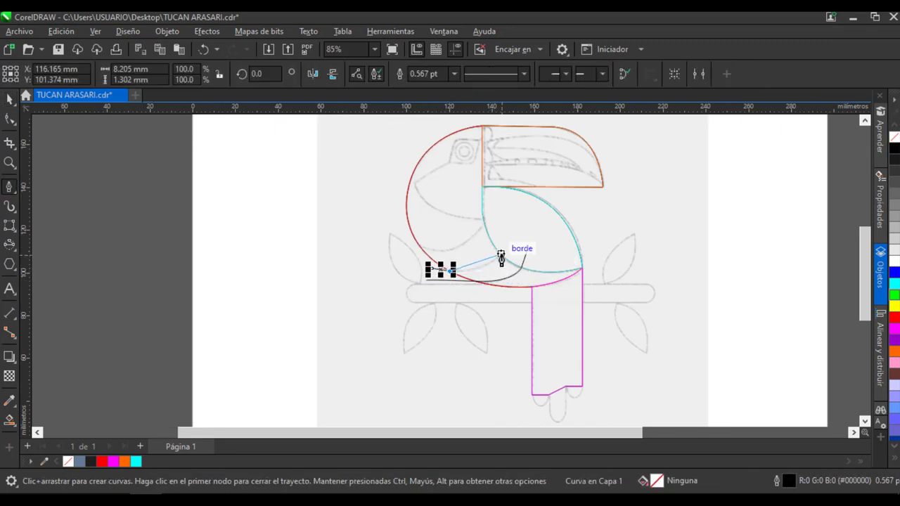
{"action": "left_click_drag", "start_coordinate": [502, 254], "coordinate": [520, 234]}
{"action": "double_click", "coordinate": [519, 233]}
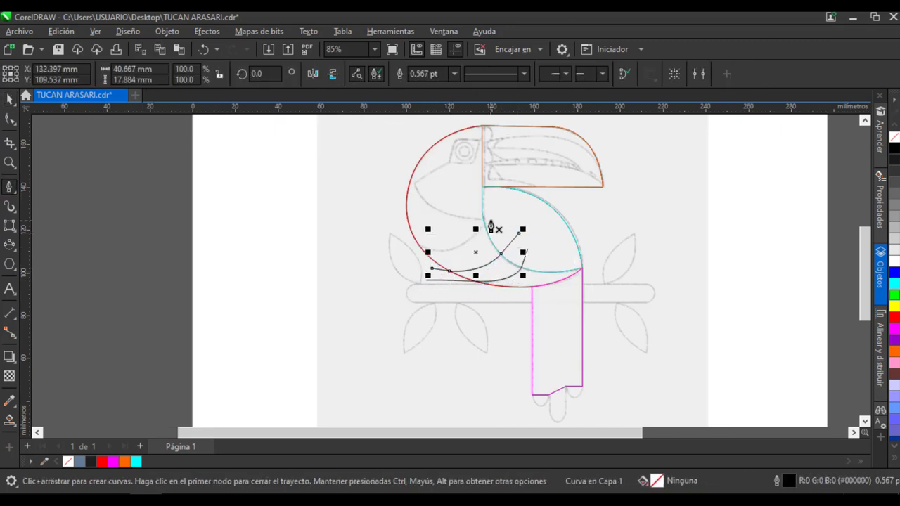
- Trace the chest curve from outside the body to the wing's upper edge
{"action": "left_click", "coordinate": [399, 230]}
{"action": "left_click", "coordinate": [418, 244]}
{"action": "left_click_drag", "start_coordinate": [484, 226], "coordinate": [514, 188]}
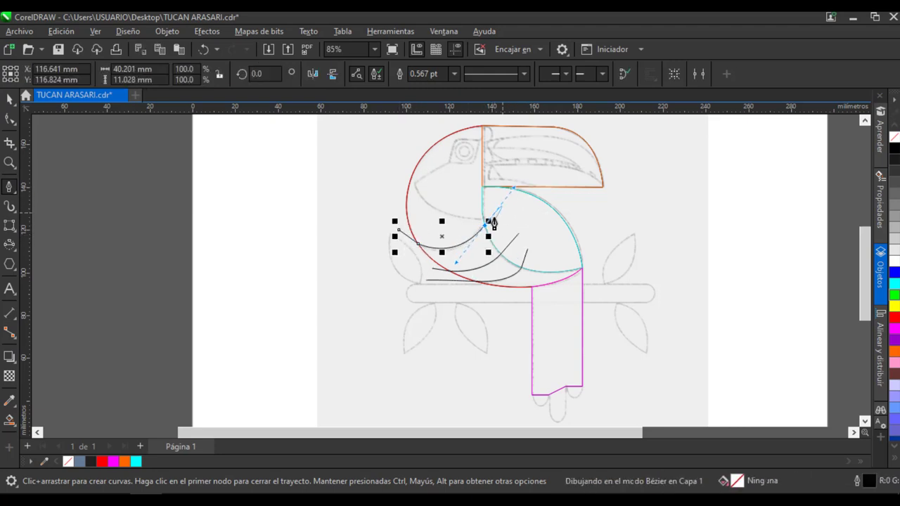
{"action": "left_click", "coordinate": [485, 225], "text": "alt"}
- Continue the curve around the face patch, tracing its lower arc and upper edge up past the beak base
{"action": "left_click", "coordinate": [501, 218]}
{"action": "left_click", "coordinate": [483, 218]}
{"action": "left_click_drag", "start_coordinate": [415, 184], "coordinate": [412, 178]}
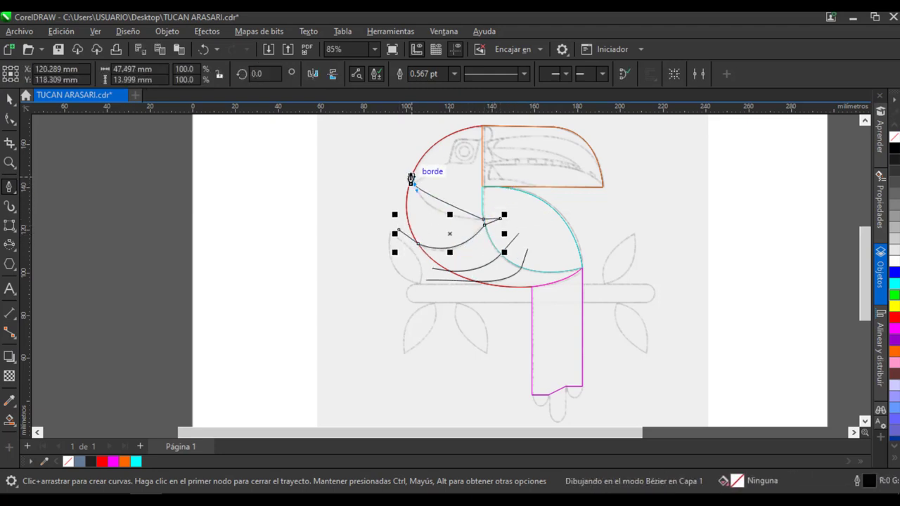
{"action": "double_click", "coordinate": [415, 185]}
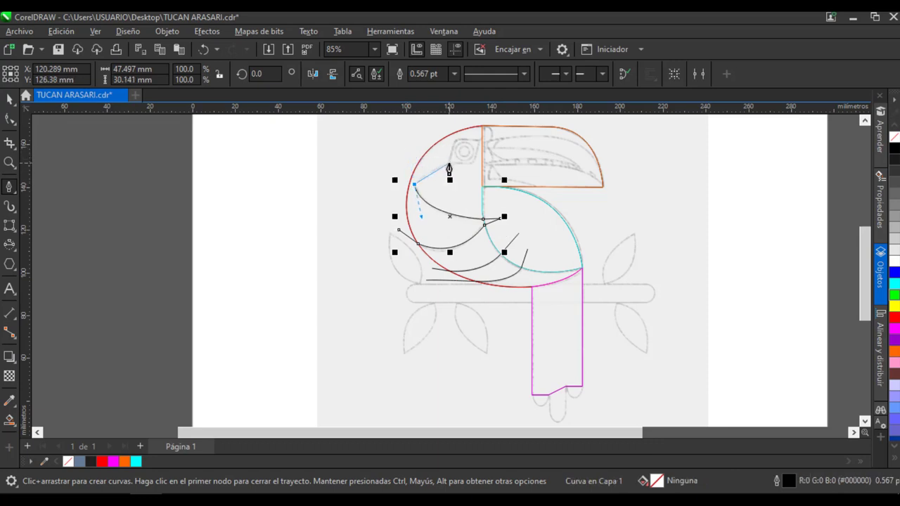
{"action": "left_click", "coordinate": [483, 138]}
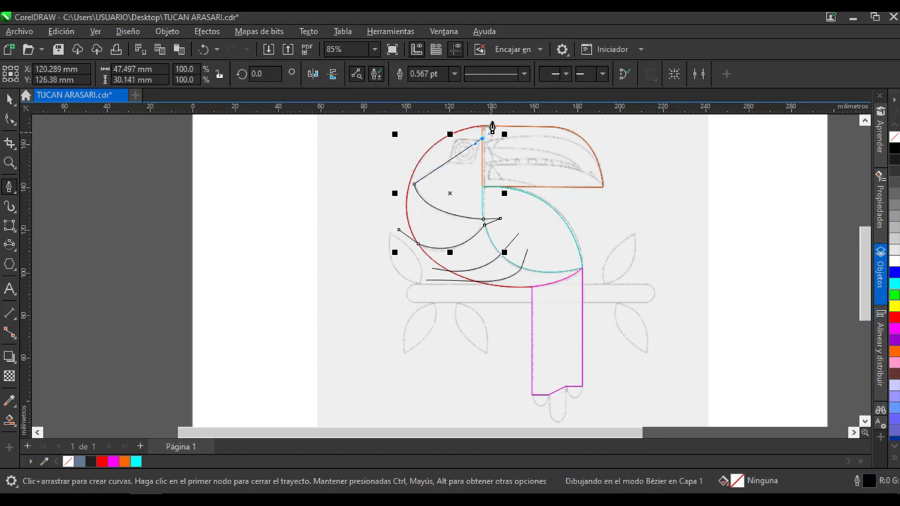
{"action": "double_click", "coordinate": [495, 121]}
- Create separate closed shapes for the outer head, face patch and three belly bands with Smart Fill
{"action": "left_click", "coordinate": [9, 421]}
{"action": "left_click", "coordinate": [447, 150]}
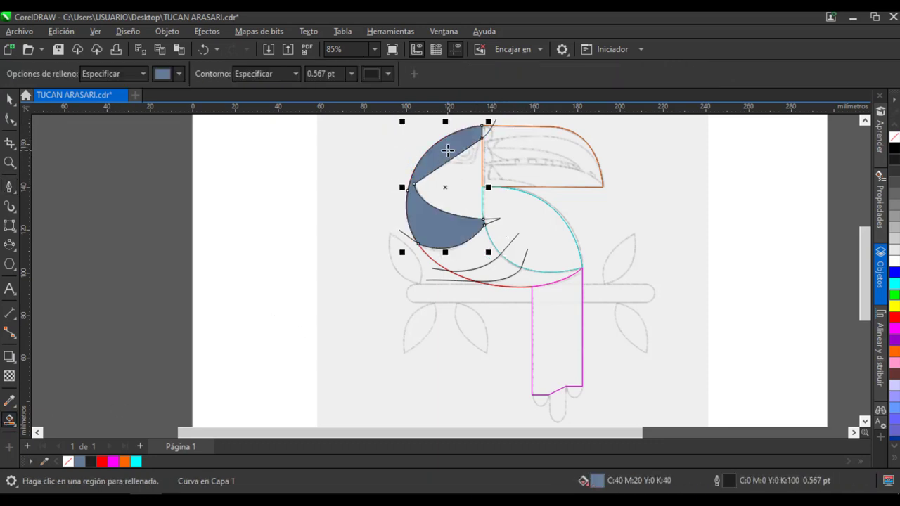
{"action": "left_click", "coordinate": [466, 195]}
{"action": "left_click", "coordinate": [475, 254]}
{"action": "left_click", "coordinate": [501, 270]}
{"action": "left_click", "coordinate": [536, 279]}
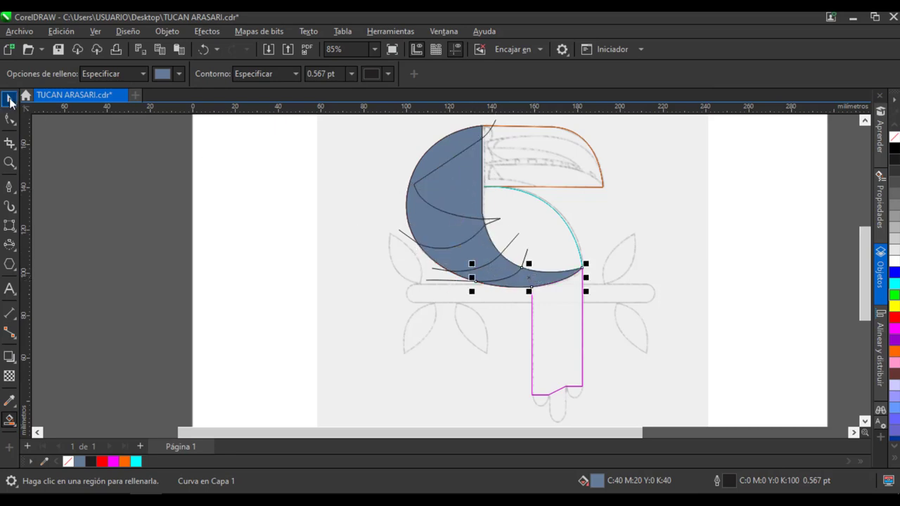
- Delete the three construction curves crossing the head and belly
{"action": "left_click", "coordinate": [9, 100]}
{"action": "left_click", "coordinate": [495, 123]}
{"action": "key", "text": "Delete"}
{"action": "left_click", "coordinate": [513, 240]}
{"action": "key", "text": "Delete"}
{"action": "left_click", "coordinate": [525, 257]}
{"action": "key", "text": "Delete"}
- Give the lowest belly band an orange outline and the band above it a yellow outline, both without fill
{"action": "left_click", "coordinate": [543, 279]}
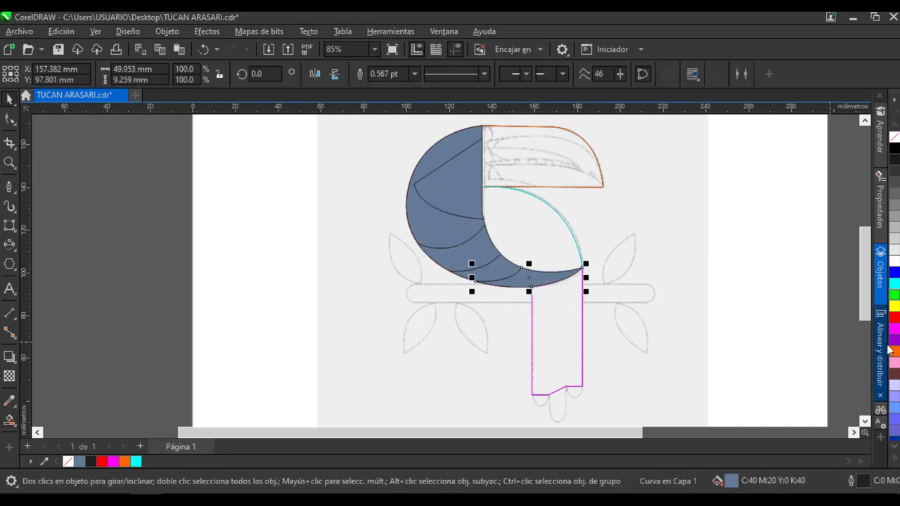
{"action": "right_click", "coordinate": [894, 351]}
{"action": "left_click", "coordinate": [503, 268]}
- Give the wide chest band a blue outline and the outer head shape a purple outline, both without fill
{"action": "left_click", "coordinate": [478, 248]}
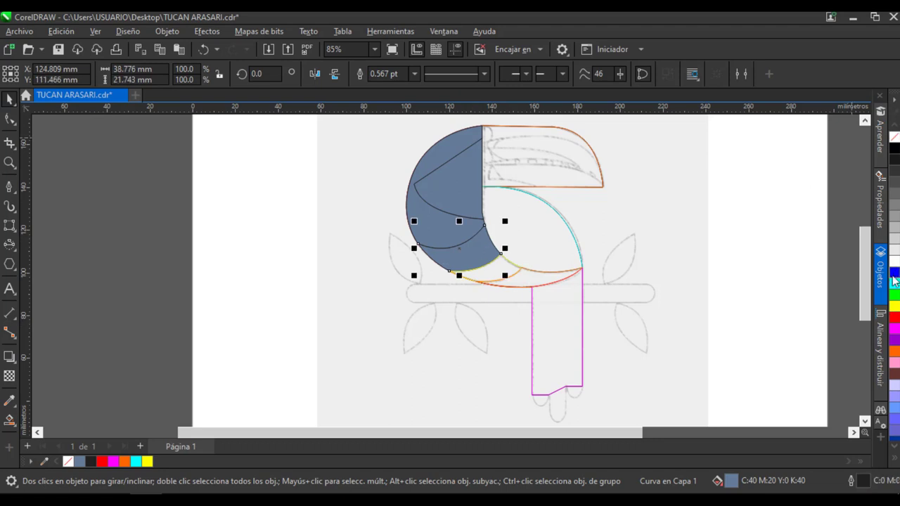
{"action": "right_click", "coordinate": [895, 272]}
{"action": "left_click", "coordinate": [894, 137]}
{"action": "left_click", "coordinate": [456, 234]}
{"action": "right_click", "coordinate": [894, 340]}
{"action": "left_click", "coordinate": [894, 137]}
- Give the face patch a green outline and remove its fill
{"action": "left_click", "coordinate": [463, 188]}
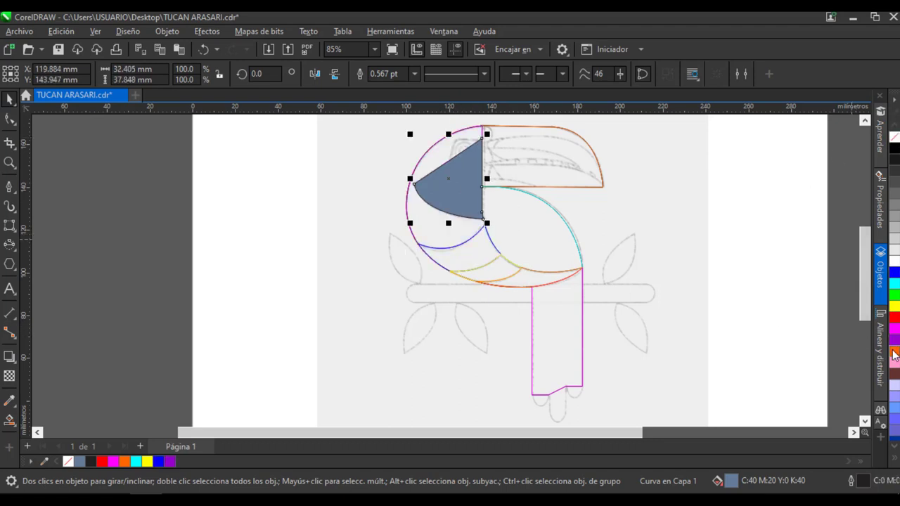
{"action": "left_click", "coordinate": [895, 138]}
{"action": "left_click", "coordinate": [452, 144]}
- Draw a square of about 15 mm beside the head and rotate it 45 degrees
{"action": "left_click", "coordinate": [13, 247]}
{"action": "mouse_move", "coordinate": [11, 234]}
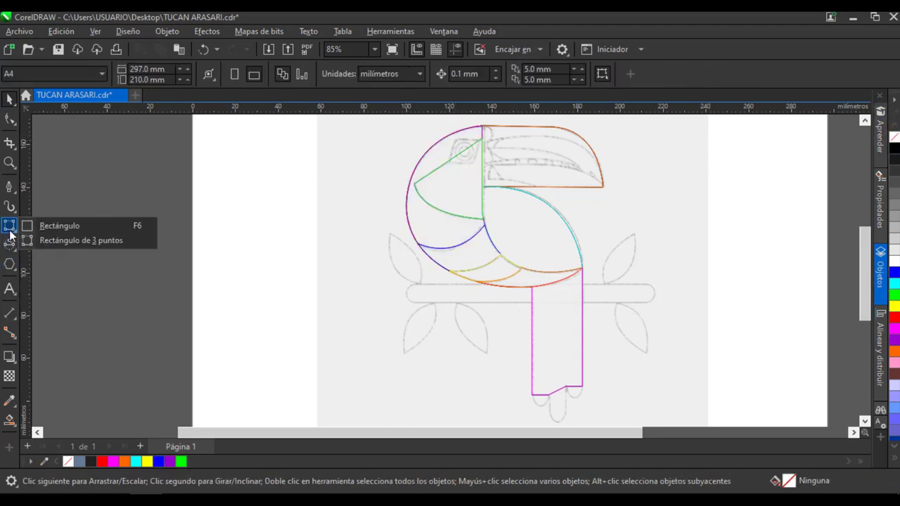
{"action": "left_click", "coordinate": [59, 225]}
{"action": "mouse_move", "coordinate": [398, 148]}
{"action": "left_mouse_down"}
{"action": "mouse_move", "coordinate": [431, 174]}
{"action": "mouse_move", "coordinate": [372, 168]}
{"action": "left_mouse_up"}
{"action": "key", "text": "space"}
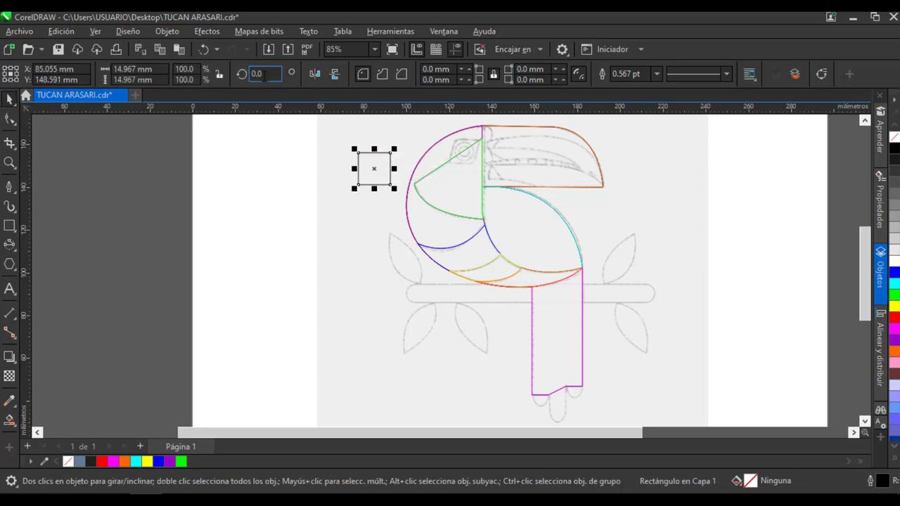
{"action": "type", "text": "45"}
{"action": "key", "text": "Return"}
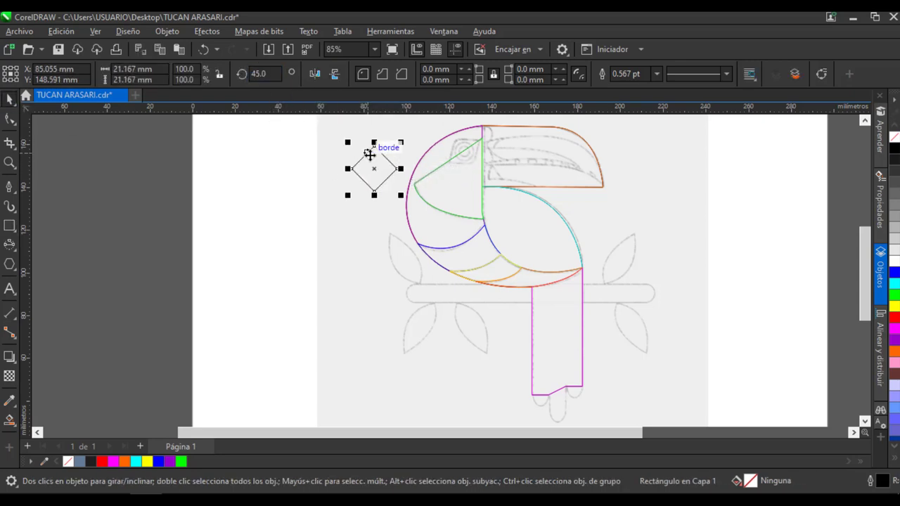
- Convert the rotated square to curves and round its left and right corners
{"action": "right_click", "coordinate": [369, 155]}
{"action": "left_click", "coordinate": [415, 127]}
{"action": "key", "text": "F10"}
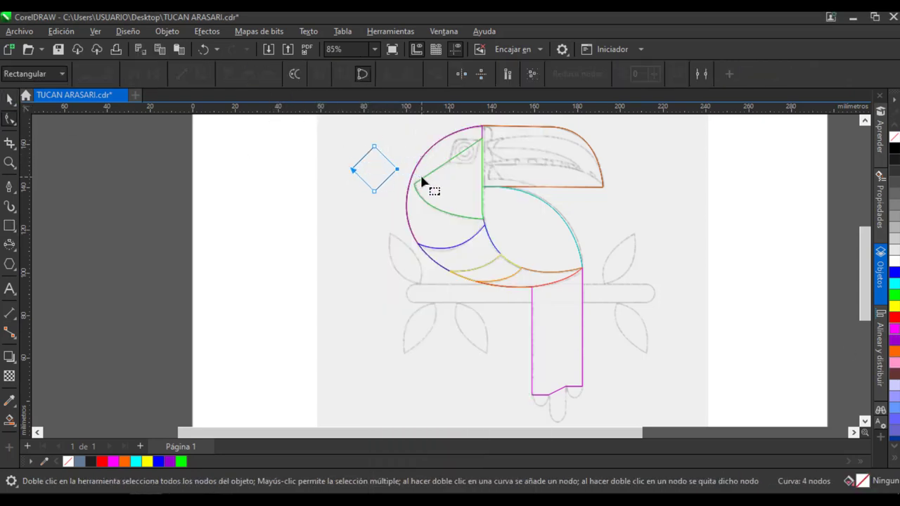
{"action": "left_click", "coordinate": [331, 151]}
{"action": "left_click", "coordinate": [10, 99]}
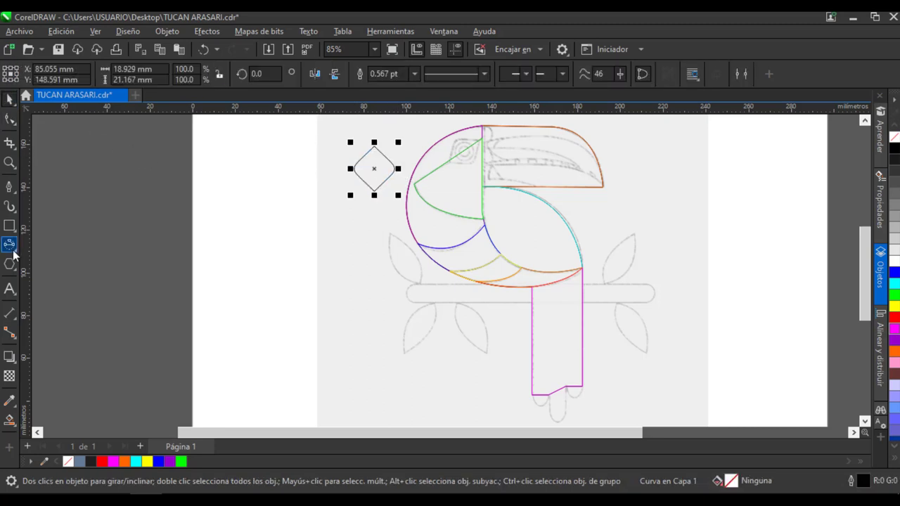
- Draw a circle of about 15 mm, add a smaller concentric circle inside it, and centre both on the rounded diamond
{"action": "left_click", "coordinate": [13, 250]}
{"action": "left_click", "coordinate": [31, 246]}
{"action": "left_click_drag", "start_coordinate": [285, 162], "coordinate": [315, 189]}
{"action": "key", "text": "space"}
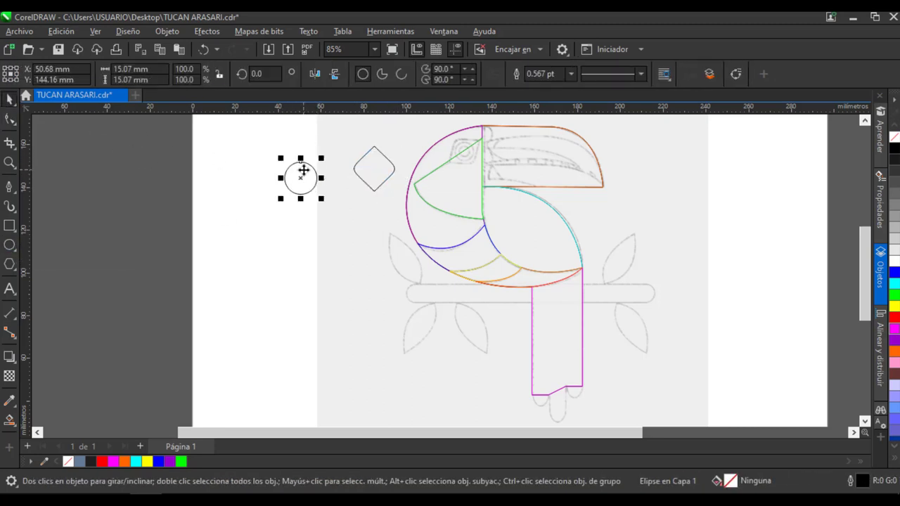
{"action": "left_click_drag", "start_coordinate": [322, 158], "coordinate": [324, 203]}
{"action": "left_click_drag", "start_coordinate": [321, 199], "coordinate": [393, 149]}
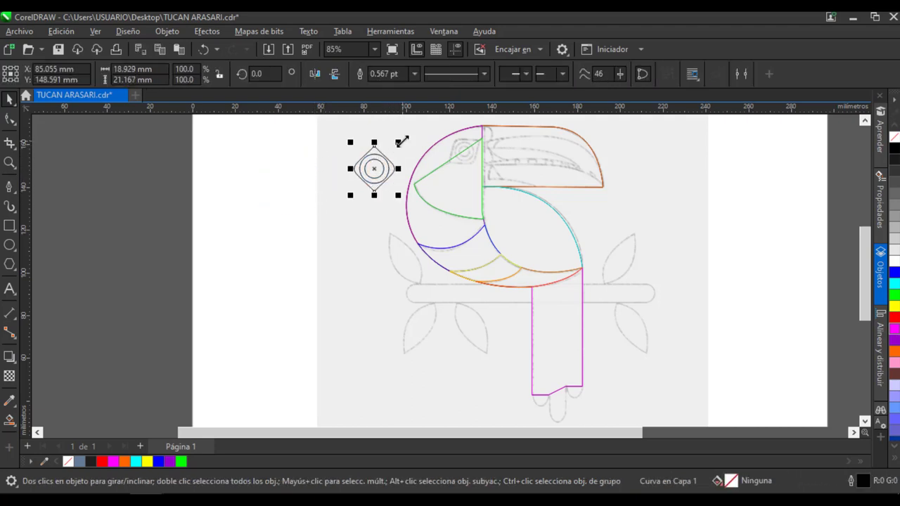
- Fit the diamond and its circles, rotated and scaled down, over the sketched eye and fill them white
{"action": "left_click", "coordinate": [293, 138]}
{"action": "left_click_drag", "start_coordinate": [303, 134], "coordinate": [399, 200]}
{"action": "left_click", "coordinate": [382, 164]}
{"action": "left_click_drag", "start_coordinate": [393, 149], "coordinate": [477, 176]}
{"action": "left_click", "coordinate": [894, 262]}
{"action": "left_click", "coordinate": [723, 204]}
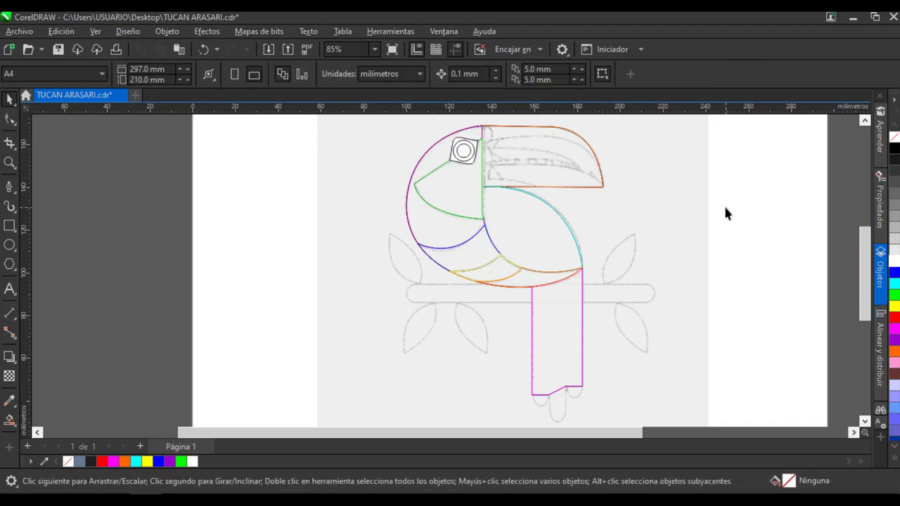
- Delete the original toucan outline curve directly above the bitmap in the object stack and save the document
{"action": "left_click", "coordinate": [602, 180]}
{"action": "left_click", "coordinate": [882, 280]}
{"action": "left_click", "coordinate": [734, 414]}
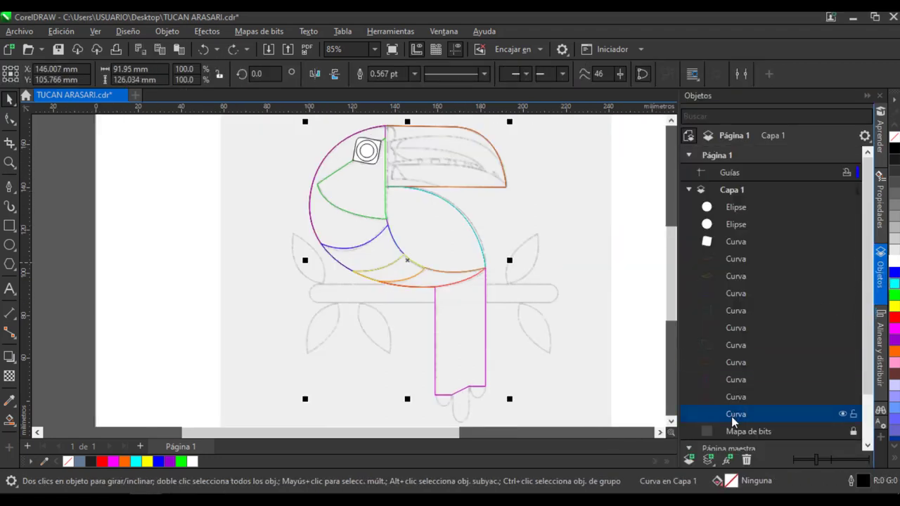
{"action": "key", "text": "Delete"}
{"action": "left_click", "coordinate": [867, 96]}
{"action": "key", "text": "ctrl+s"}
- Trace the beak's dividing curve from its tip back across the head and fill the upper beak as a closed region
{"action": "key", "text": "space"}
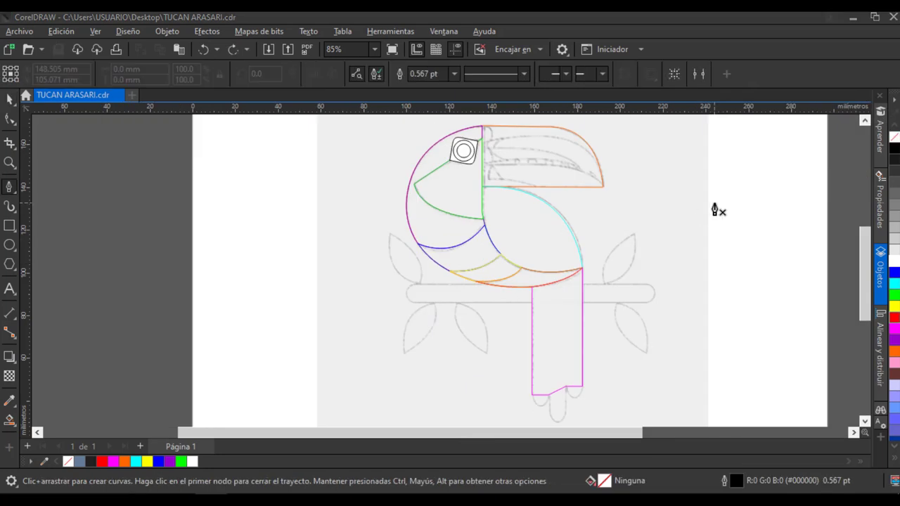
{"action": "left_click", "coordinate": [615, 214]}
{"action": "left_click", "coordinate": [603, 190]}
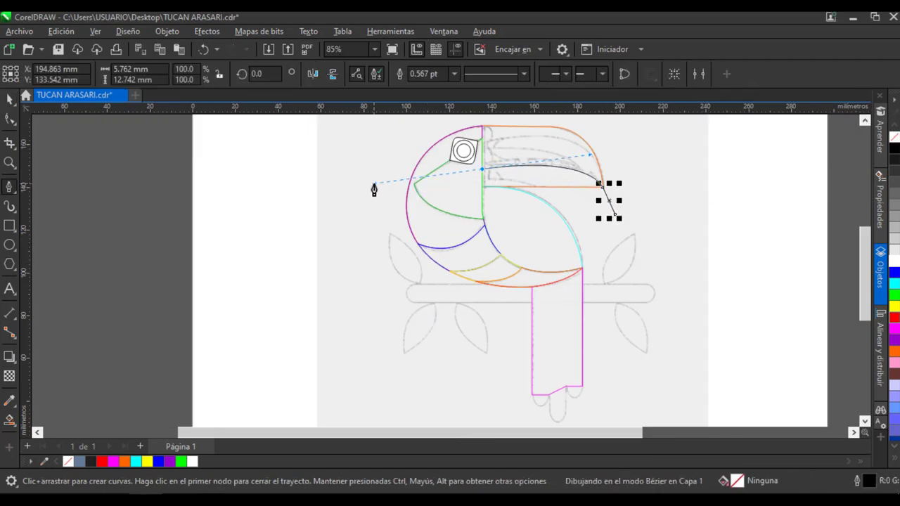
{"action": "left_click_drag", "start_coordinate": [464, 199], "coordinate": [510, 231]}
{"action": "left_click", "coordinate": [9, 420]}
{"action": "left_click", "coordinate": [567, 148]}
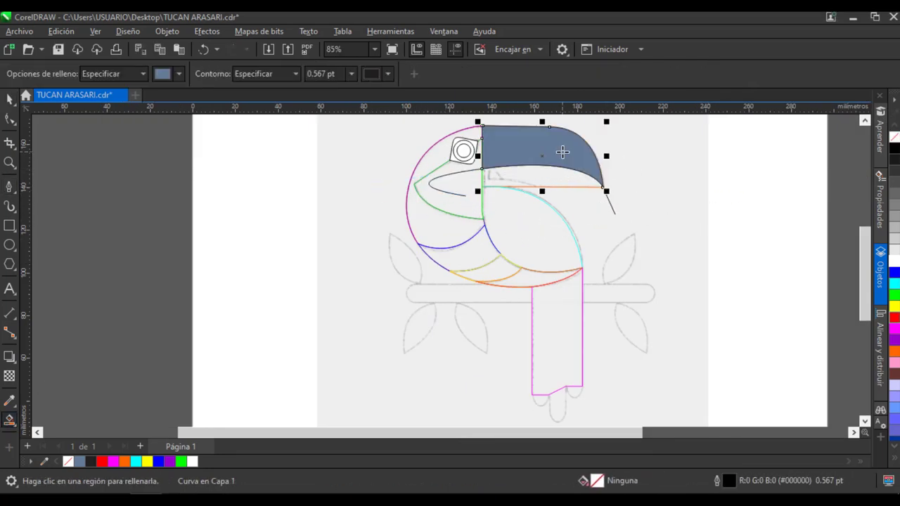
- Delete the dividing guide curve and give the upper beak region a light blue outline without fill
{"action": "left_click", "coordinate": [9, 99]}
{"action": "left_click", "coordinate": [609, 200]}
{"action": "key", "text": "Delete"}
{"action": "left_click", "coordinate": [573, 151]}
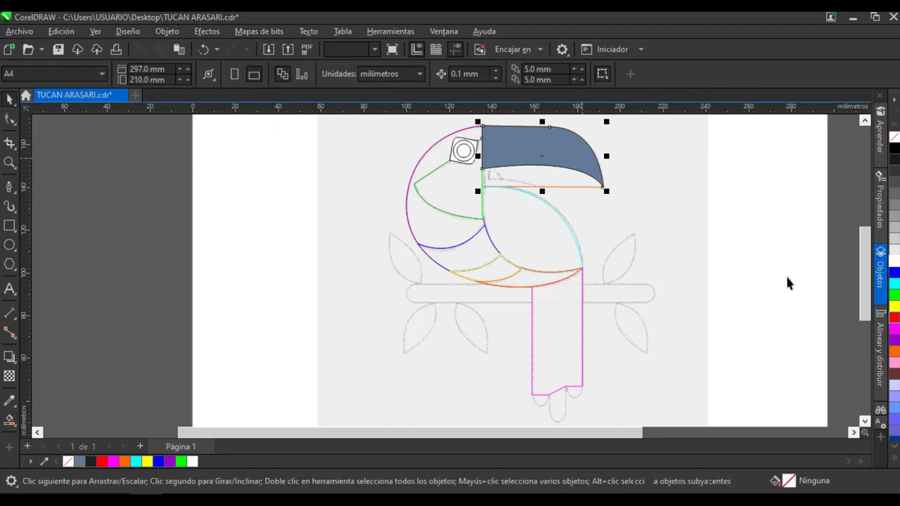
{"action": "right_click", "coordinate": [894, 407]}
{"action": "left_click", "coordinate": [894, 137]}
{"action": "left_click", "coordinate": [773, 172]}
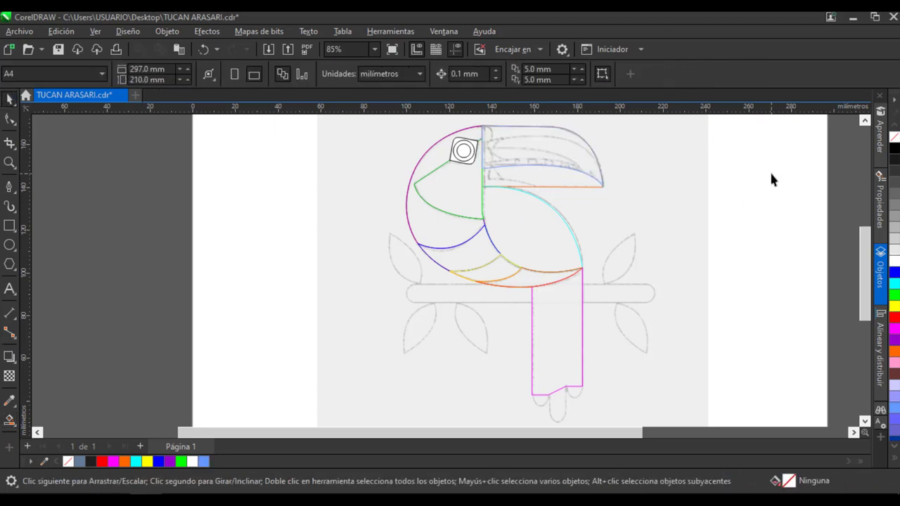
- Trace the wavy contour at the beak's base, running from below the lower beak edge up past the forehead
{"action": "left_click", "coordinate": [9, 186]}
{"action": "left_click_drag", "start_coordinate": [866, 248], "coordinate": [868, 225]}
{"action": "left_click", "coordinate": [10, 162]}
{"action": "left_click_drag", "start_coordinate": [416, 151], "coordinate": [571, 282]}
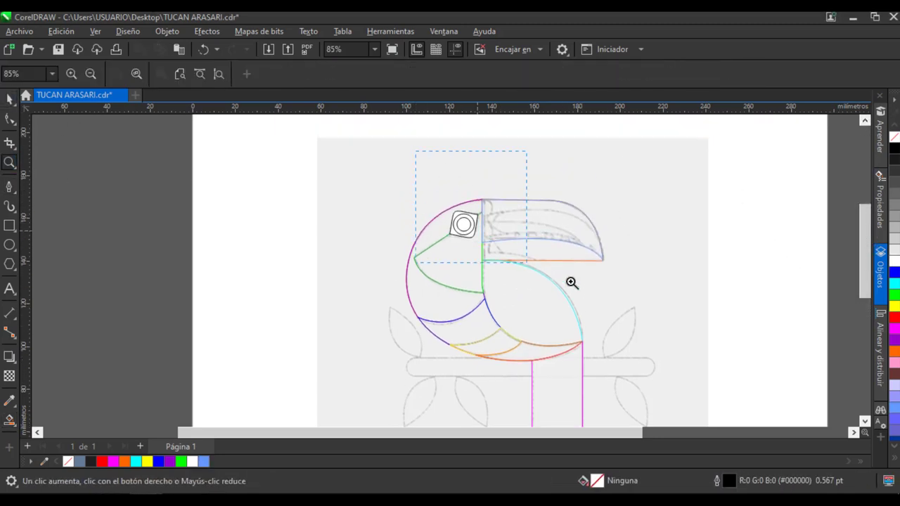
{"action": "left_click", "coordinate": [683, 299]}
{"action": "left_click", "coordinate": [9, 188]}
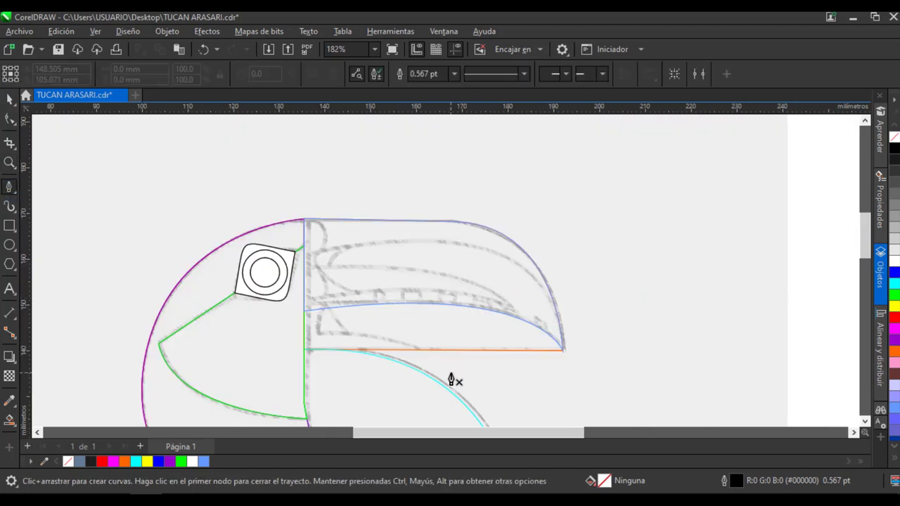
{"action": "left_click", "coordinate": [450, 373]}
{"action": "left_click", "coordinate": [419, 350]}
{"action": "left_click_drag", "start_coordinate": [322, 333], "coordinate": [284, 340]}
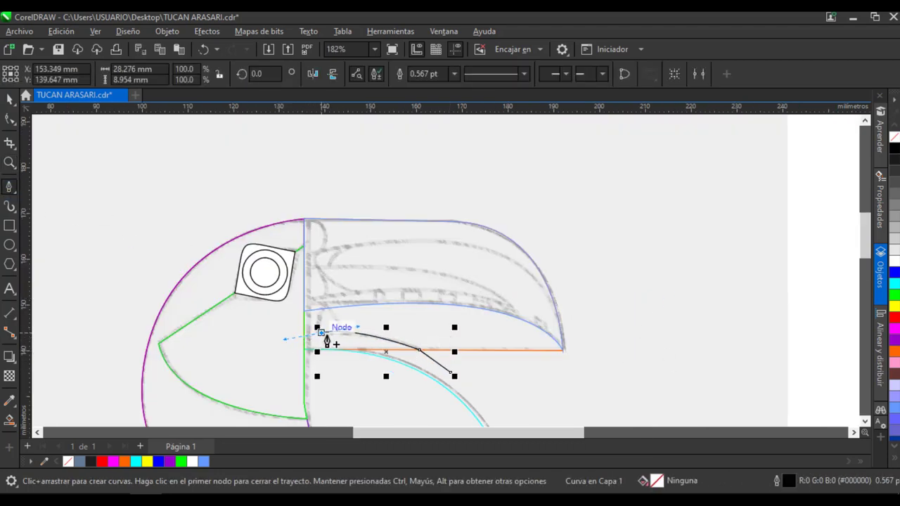
{"action": "left_click_drag", "start_coordinate": [322, 309], "coordinate": [324, 250]}
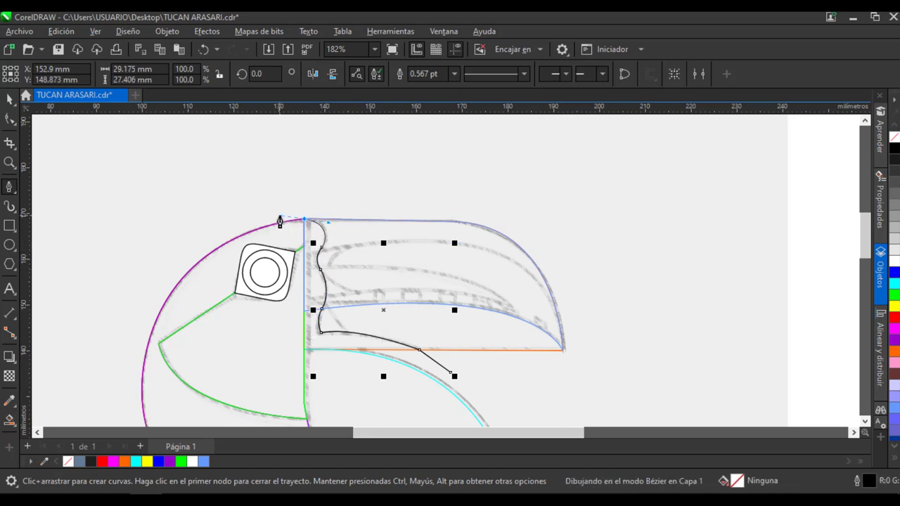
{"action": "left_click_drag", "start_coordinate": [280, 222], "coordinate": [278, 221]}
{"action": "double_click", "coordinate": [262, 195]}
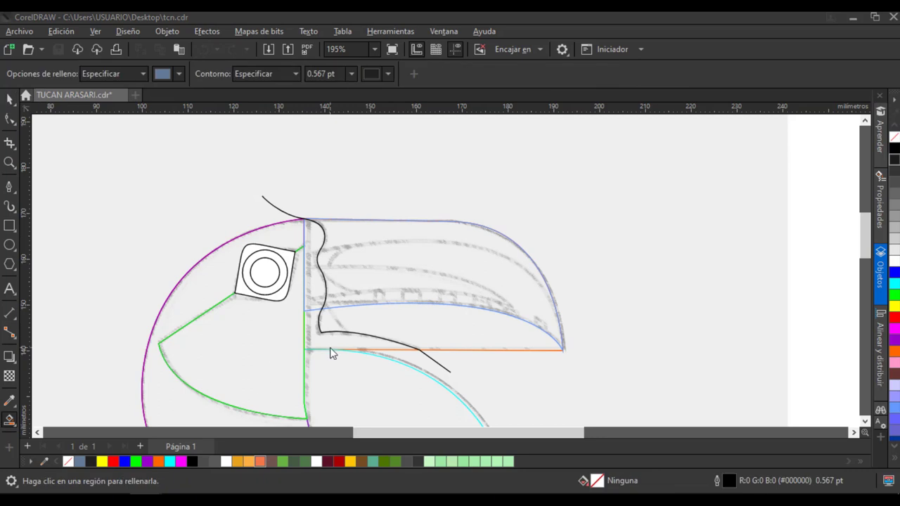
- Fill the lower and upper beak-base strips as closed regions and delete the wavy guide curve
{"action": "left_click", "coordinate": [330, 346]}
{"action": "left_click", "coordinate": [312, 281]}
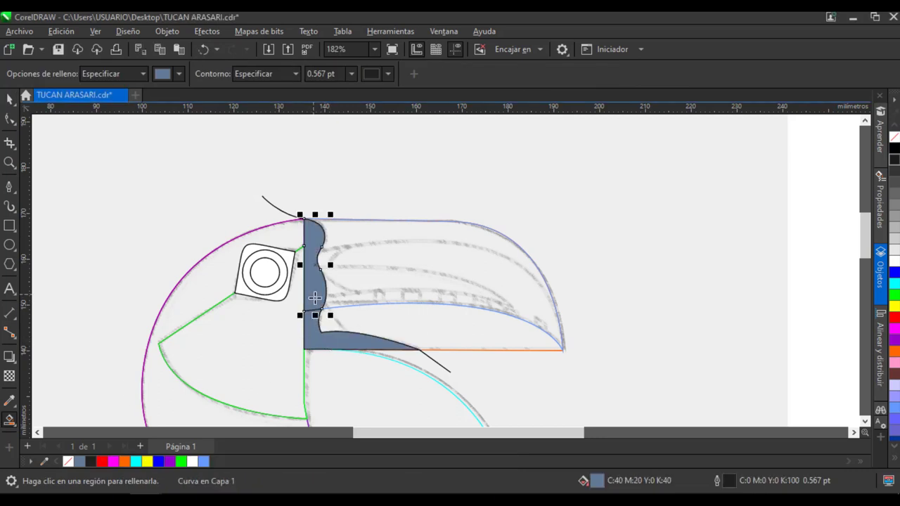
{"action": "key", "text": "space"}
{"action": "left_click", "coordinate": [274, 206]}
{"action": "key", "text": "Delete"}
- Give the upper beak-base strip an orange outline and the lower one a magenta outline, both without fill
{"action": "left_click", "coordinate": [313, 273]}
{"action": "right_click", "coordinate": [894, 295]}
{"action": "right_click", "coordinate": [894, 351]}
{"action": "left_click", "coordinate": [895, 137]}
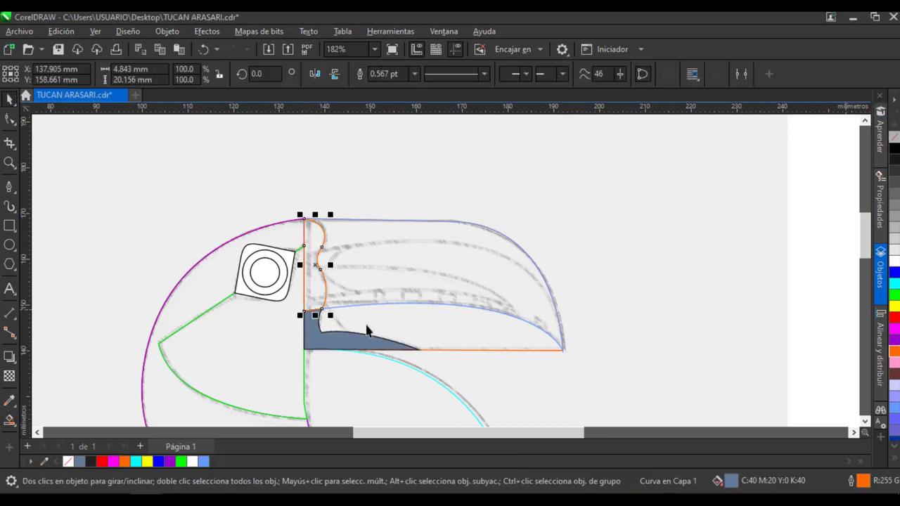
{"action": "left_click", "coordinate": [358, 340]}
{"action": "right_click", "coordinate": [894, 330]}
{"action": "left_click", "coordinate": [894, 138]}
{"action": "left_click", "coordinate": [668, 200]}
- Draw the lower contour of the beak's top band from the beak tip back across the head
{"action": "key", "text": "F5"}
{"action": "left_click", "coordinate": [562, 371]}
{"action": "left_click", "coordinate": [562, 351]}
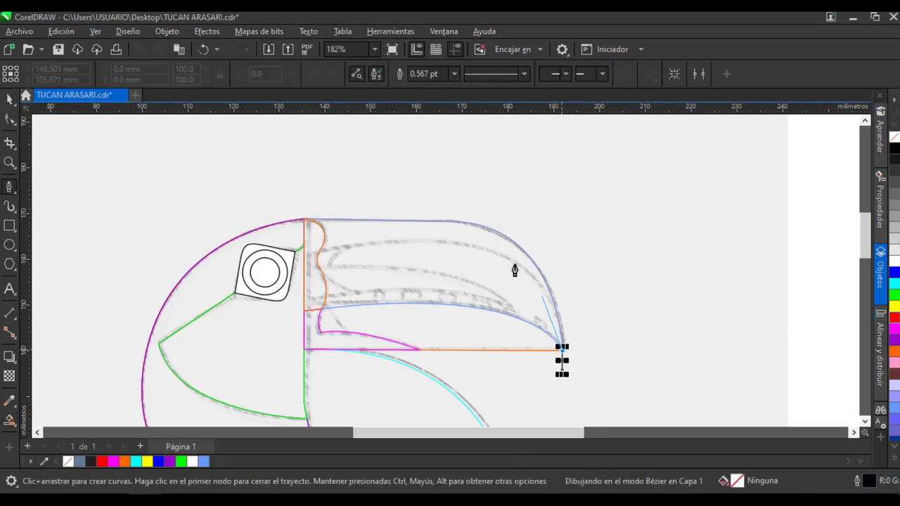
{"action": "left_click_drag", "start_coordinate": [319, 251], "coordinate": [81, 303]}
{"action": "left_click", "coordinate": [276, 192]}
{"action": "key", "text": "Escape"}
{"action": "key", "text": "Escape"}
- Adjust the curve handles of the top band's contour to follow the sketch
{"action": "key", "text": "F10"}
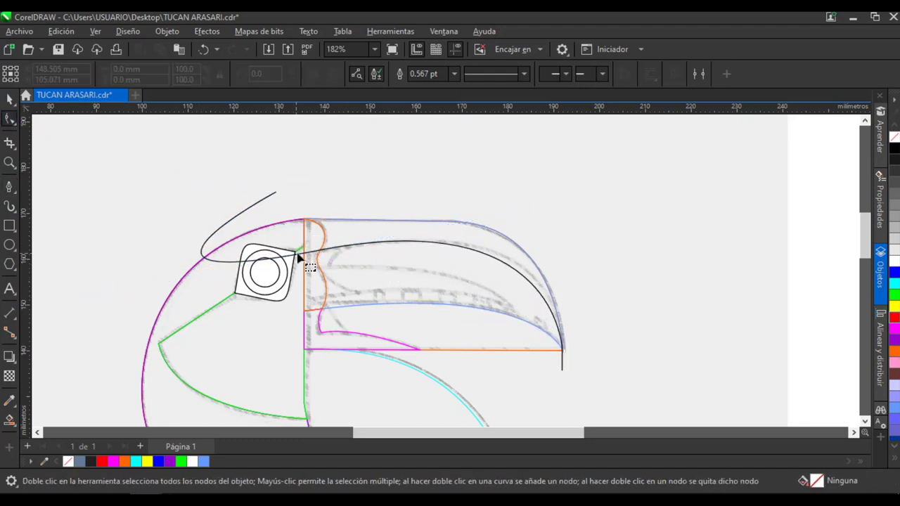
{"action": "left_click", "coordinate": [319, 251]}
{"action": "left_click", "coordinate": [320, 251]}
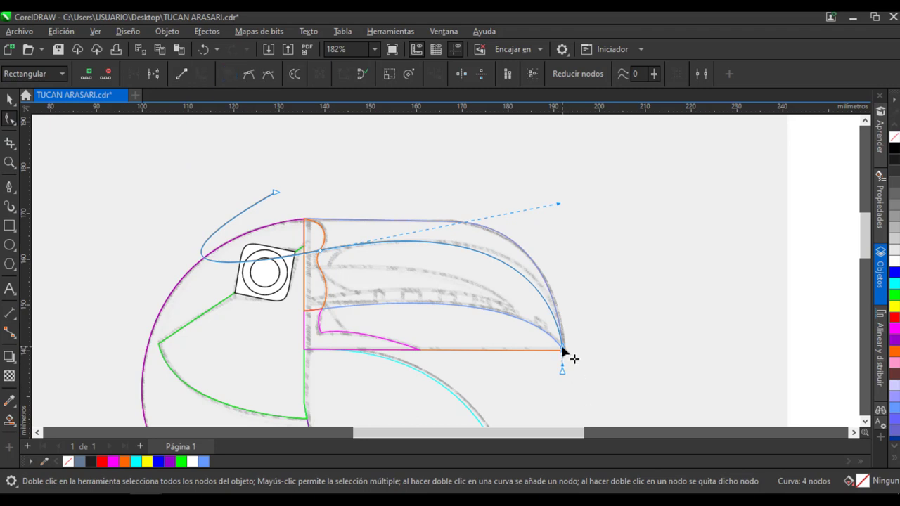
{"action": "left_click_drag", "start_coordinate": [560, 333], "coordinate": [559, 331]}
{"action": "left_click_drag", "start_coordinate": [561, 203], "coordinate": [568, 201]}
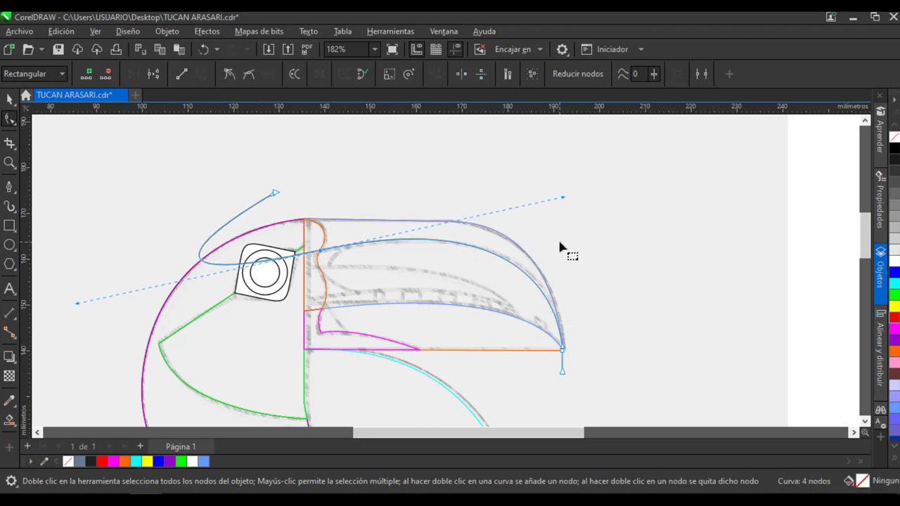
{"action": "left_click", "coordinate": [568, 251]}
- Fill the beak's top band as a closed region and delete its guide curve
{"action": "left_click", "coordinate": [9, 420]}
{"action": "left_click", "coordinate": [357, 230]}
{"action": "left_click", "coordinate": [9, 100]}
{"action": "left_click", "coordinate": [261, 201]}
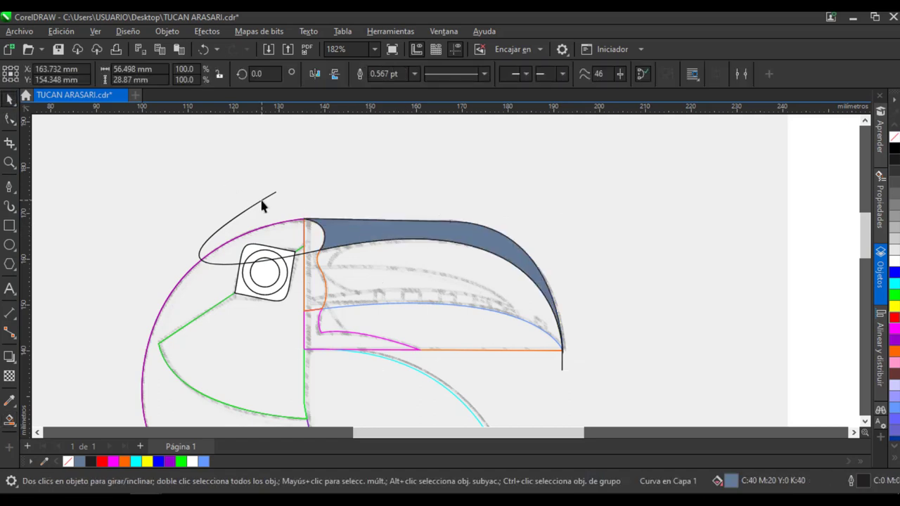
{"action": "key", "text": "Delete"}
- Give the beak's top band a blue outline and remove its fill
{"action": "left_click", "coordinate": [450, 240]}
{"action": "right_click", "coordinate": [894, 273]}
{"action": "left_click", "coordinate": [894, 137]}
{"action": "left_click", "coordinate": [646, 214]}
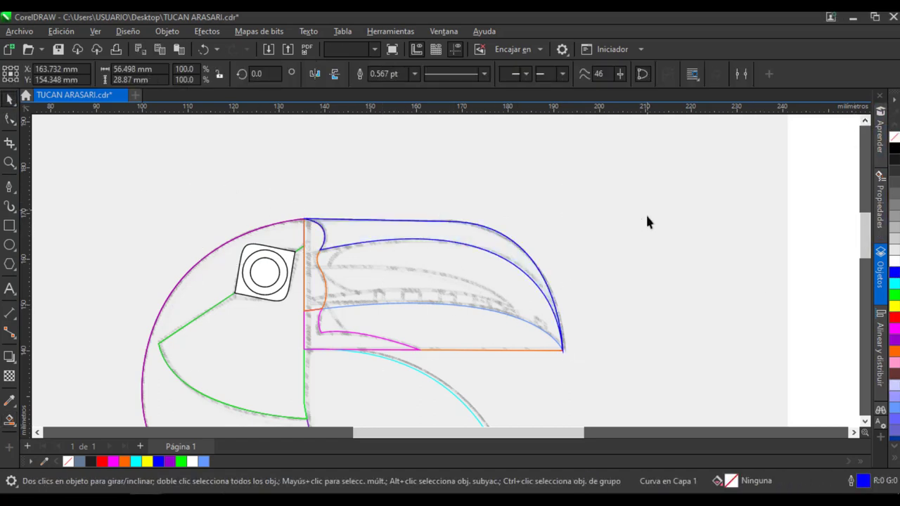
- Trace the long pointed stripe in the middle of the beak as a closed curve extending back over the eye
{"action": "left_click", "coordinate": [9, 186]}
{"action": "left_click_drag", "start_coordinate": [318, 270], "coordinate": [192, 299]}
{"action": "left_click_drag", "start_coordinate": [304, 303], "coordinate": [327, 301]}
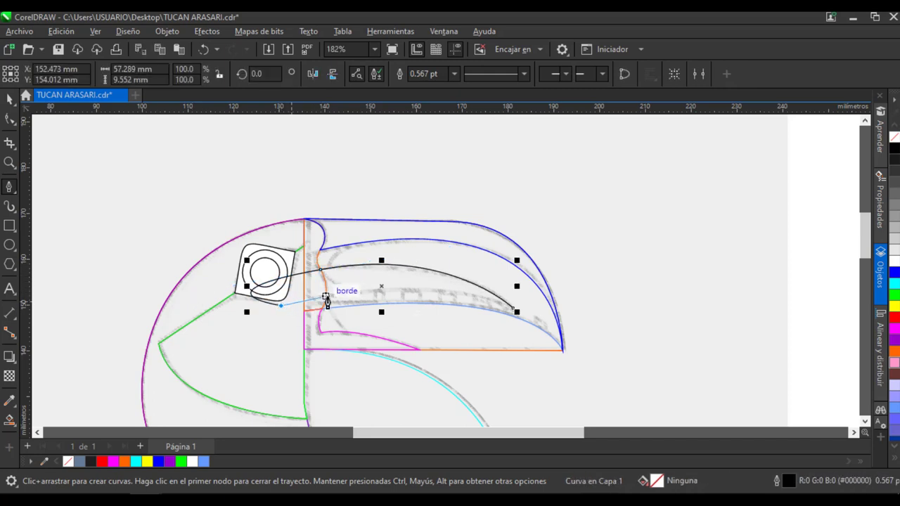
{"action": "left_click", "coordinate": [516, 312]}
{"action": "key", "text": "F10"}
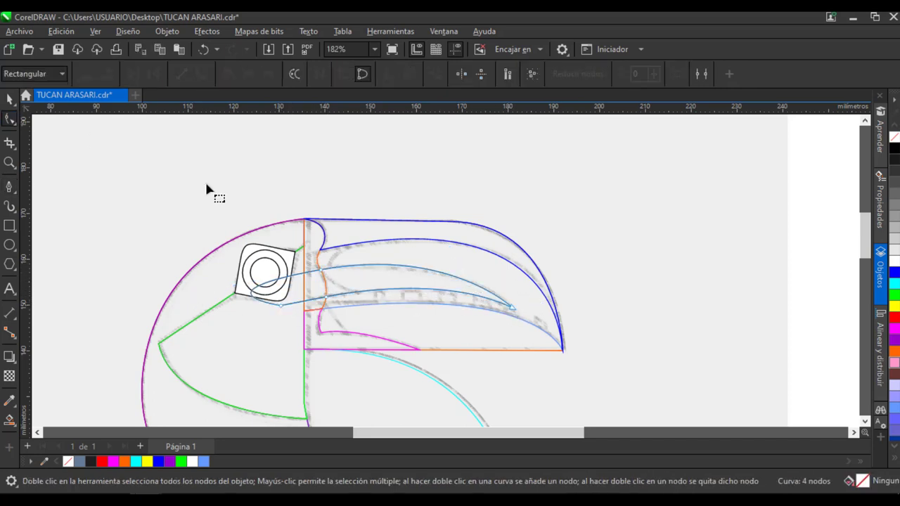
- Draw two short curves crossing the beak's base for the small notches above and below the stripe's rear end
{"action": "key", "text": "p"}
{"action": "left_click", "coordinate": [332, 272]}
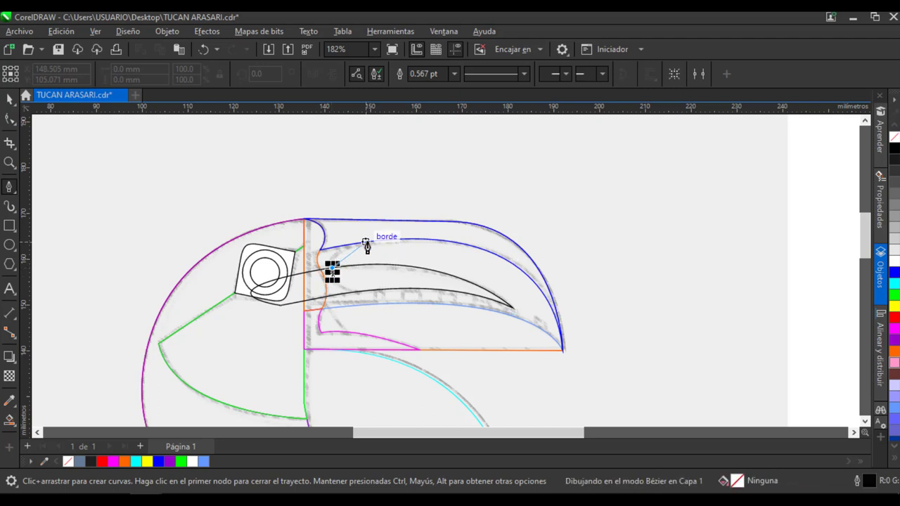
{"action": "left_click_drag", "start_coordinate": [372, 241], "coordinate": [410, 228]}
{"action": "double_click", "coordinate": [391, 201]}
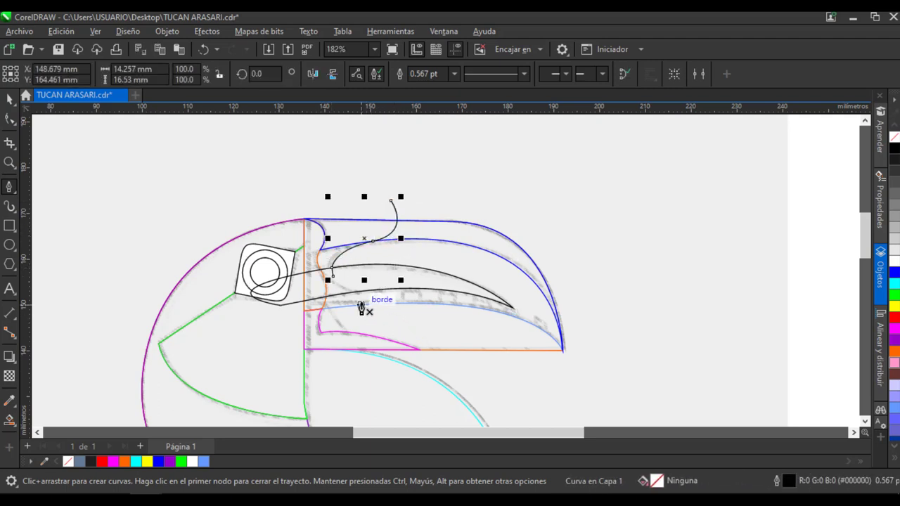
{"action": "left_click", "coordinate": [364, 296]}
{"action": "left_click", "coordinate": [354, 293]}
{"action": "left_click_drag", "start_coordinate": [320, 269], "coordinate": [304, 244]}
{"action": "double_click", "coordinate": [295, 201]}
- Fill the small notch above the stripe as a closed region and delete its guide curve
{"action": "left_click", "coordinate": [10, 420]}
{"action": "left_click", "coordinate": [331, 257]}
{"action": "left_click", "coordinate": [9, 99]}
{"action": "left_click", "coordinate": [392, 204]}
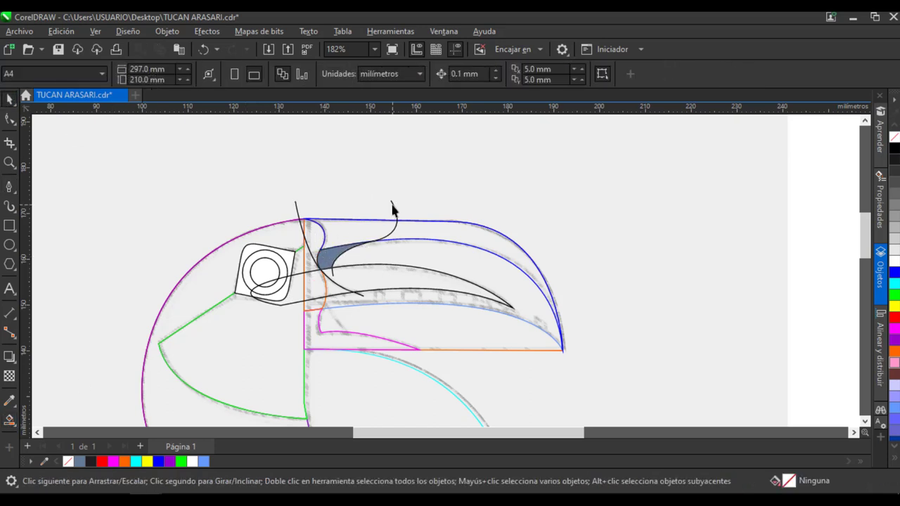
{"action": "left_click", "coordinate": [396, 211]}
{"action": "key", "text": "Delete"}
- Fill the small notch below the stripe as a closed region and delete its guide curve
{"action": "left_click", "coordinate": [9, 419]}
{"action": "left_click", "coordinate": [333, 286]}
{"action": "left_click", "coordinate": [9, 100]}
{"action": "left_click", "coordinate": [299, 213]}
{"action": "key", "text": "Delete"}
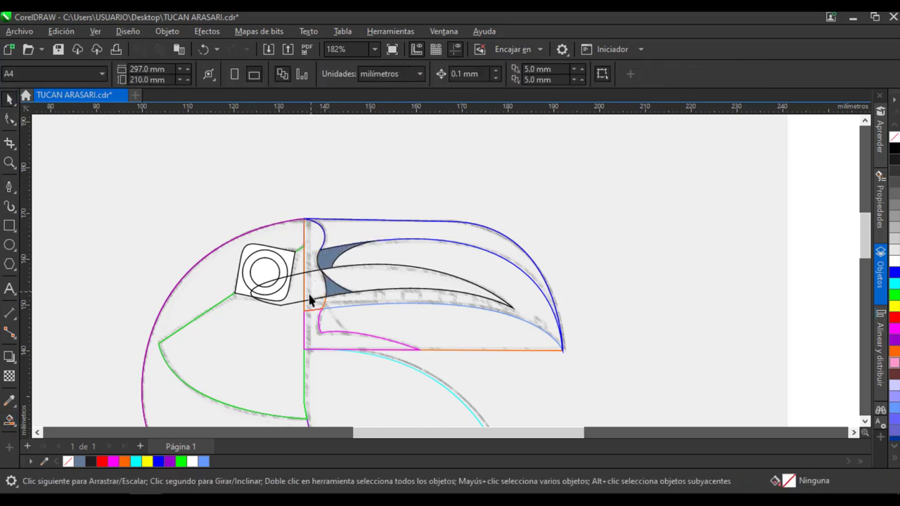
- Make the long pointed stripe a closed region ending at the beak's base and give it a red outline
{"action": "left_click", "coordinate": [9, 419]}
{"action": "left_click", "coordinate": [370, 282]}
{"action": "key", "text": "space"}
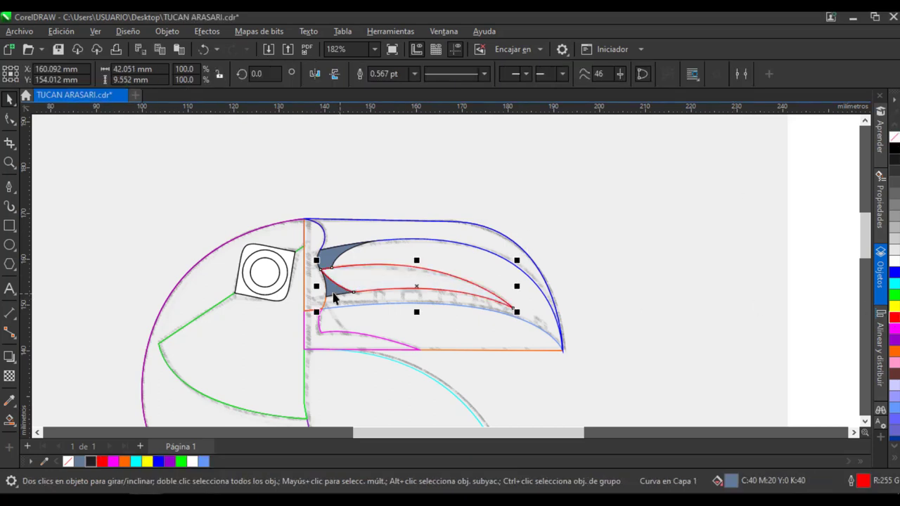
- Outline the notch below the stripe in magenta and the one above it in green, both without fill
{"action": "left_click", "coordinate": [894, 137]}
{"action": "left_click", "coordinate": [331, 258]}
{"action": "right_click", "coordinate": [895, 294]}
{"action": "left_click", "coordinate": [894, 137]}
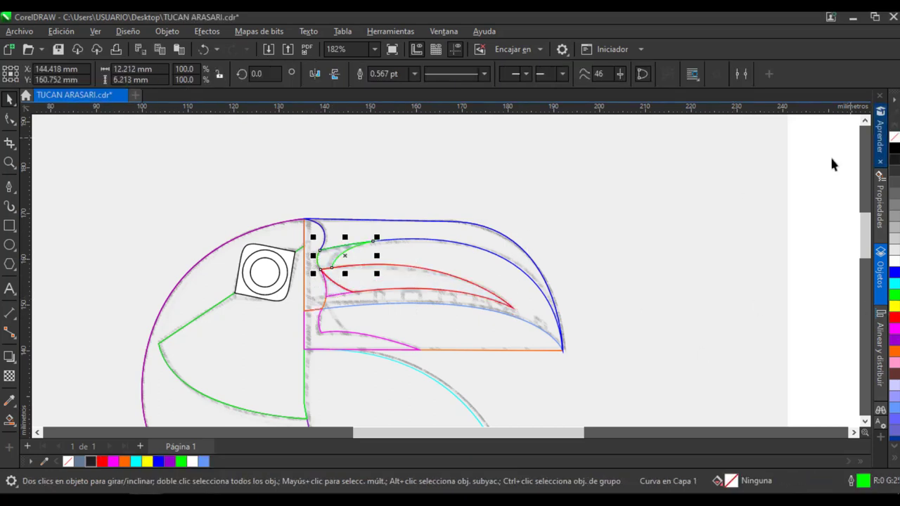
- Draw a short curve cutting across the inner corner of the lower beak near its base
{"action": "left_click", "coordinate": [9, 187]}
{"action": "left_click", "coordinate": [356, 340]}
{"action": "left_click", "coordinate": [347, 333]}
{"action": "left_click_drag", "start_coordinate": [322, 310], "coordinate": [311, 296]}
{"action": "left_click", "coordinate": [304, 284]}
- Fill the lower beak's inner corner as a closed region, then give it a cyan outline without fill
{"action": "left_click", "coordinate": [9, 419]}
{"action": "left_click", "coordinate": [323, 324]}
{"action": "key", "text": "space"}
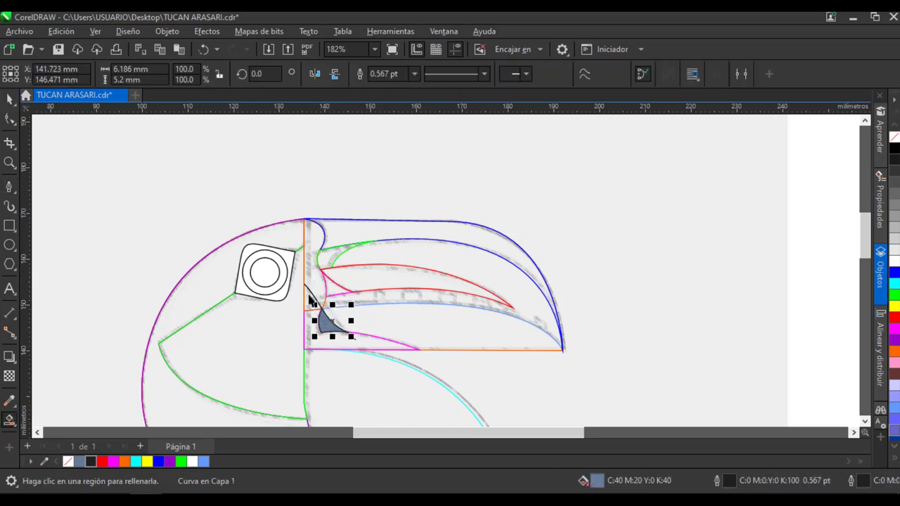
{"action": "left_click", "coordinate": [894, 137]}
{"action": "left_click", "coordinate": [706, 240]}
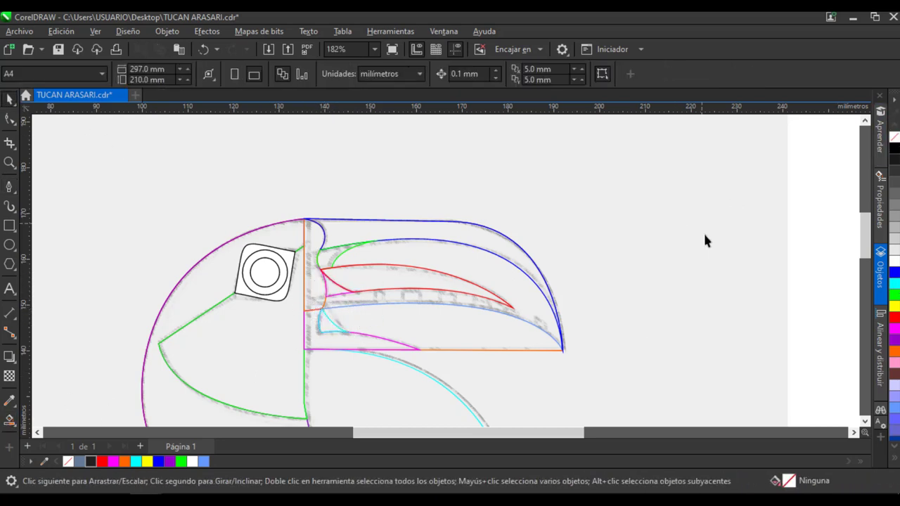
- Trace the first two rectangular beak markings with the Pen tool as one stepped line crossing the pale blue curve below the red stripe
{"action": "left_click", "coordinate": [10, 188]}
{"action": "left_click", "coordinate": [9, 162]}
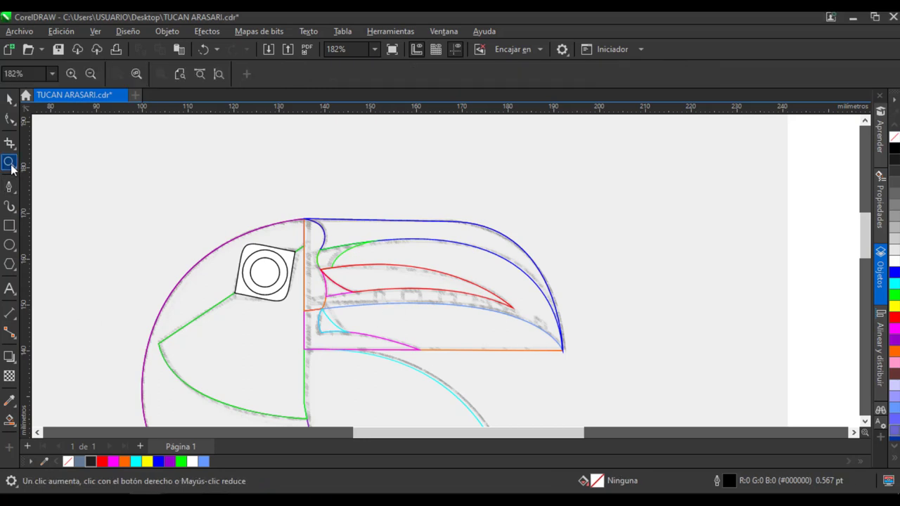
{"action": "left_click_drag", "start_coordinate": [319, 280], "coordinate": [563, 355]}
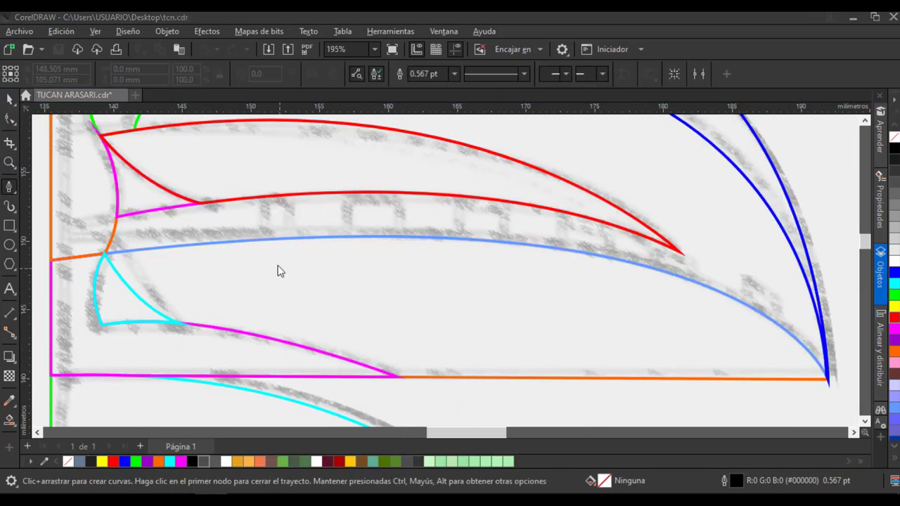
{"action": "left_click", "coordinate": [263, 259]}
{"action": "left_click", "coordinate": [263, 202]}
{"action": "left_click_drag", "start_coordinate": [289, 204], "coordinate": [296, 210]}
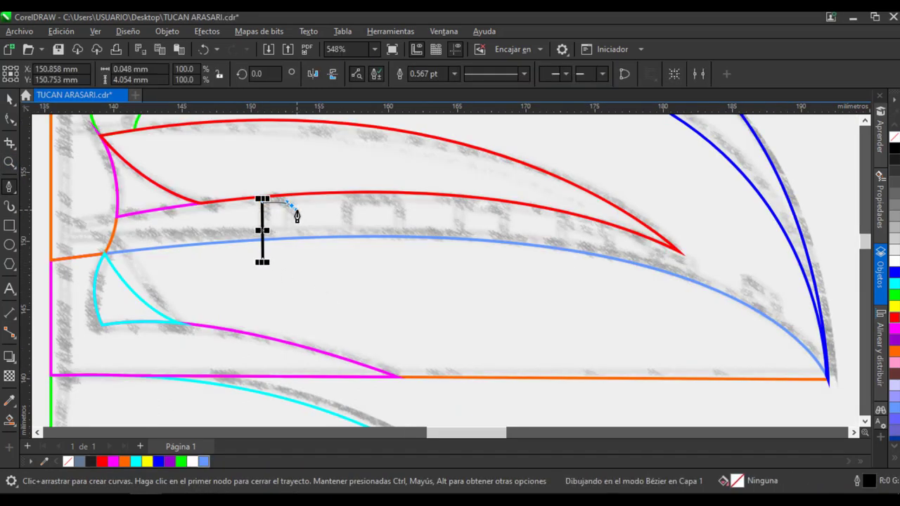
{"action": "left_click", "coordinate": [295, 249]}
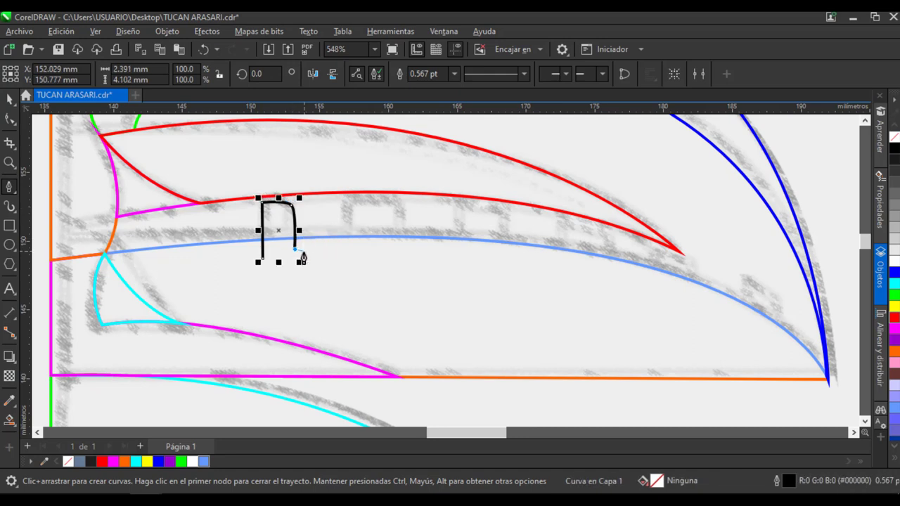
{"action": "left_click", "coordinate": [348, 251]}
{"action": "left_click", "coordinate": [349, 202]}
{"action": "left_click_drag", "start_coordinate": [398, 200], "coordinate": [412, 203]}
{"action": "left_click", "coordinate": [398, 200], "text": "alt"}
{"action": "left_click_drag", "start_coordinate": [400, 253], "coordinate": [397, 279]}
- Continue the stepped line through the remaining four beak markings, following the pale blue curve and ending near the beak's tip
{"action": "left_click", "coordinate": [464, 254]}
{"action": "left_click", "coordinate": [457, 201]}
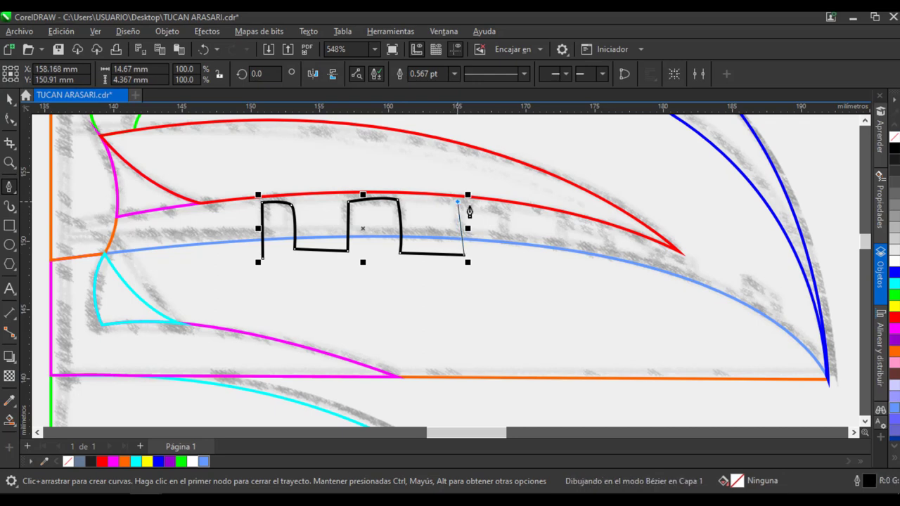
{"action": "left_click_drag", "start_coordinate": [503, 208], "coordinate": [686, 268]}
{"action": "left_click", "coordinate": [506, 254]}
{"action": "left_click", "coordinate": [559, 261]}
{"action": "left_click", "coordinate": [608, 268]}
{"action": "left_click", "coordinate": [654, 276]}
{"action": "left_click", "coordinate": [687, 265]}
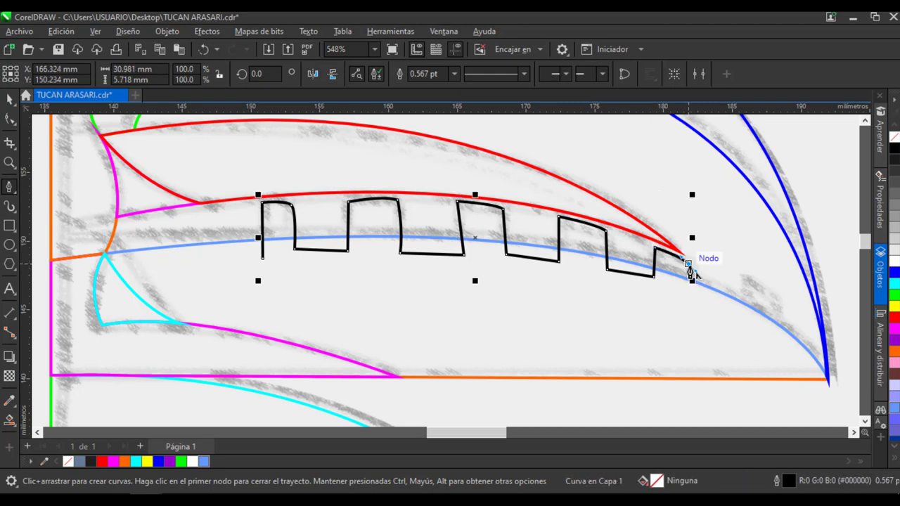
{"action": "left_click", "coordinate": [736, 312]}
{"action": "left_click", "coordinate": [779, 302]}
{"action": "left_click", "coordinate": [777, 337]}
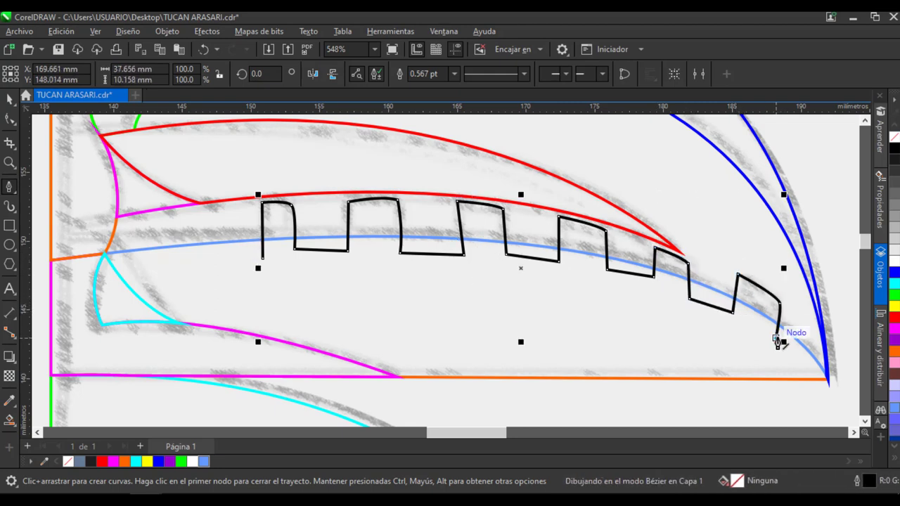
- Use Smart Fill to create closed regions from the six beak markings between the stepped line and the pale blue curve
{"action": "left_click", "coordinate": [9, 420]}
{"action": "left_click", "coordinate": [278, 221]}
{"action": "left_click", "coordinate": [372, 220]}
{"action": "left_click", "coordinate": [480, 224]}
{"action": "left_click", "coordinate": [582, 232]}
{"action": "left_click", "coordinate": [671, 265]}
{"action": "left_click", "coordinate": [756, 299]}
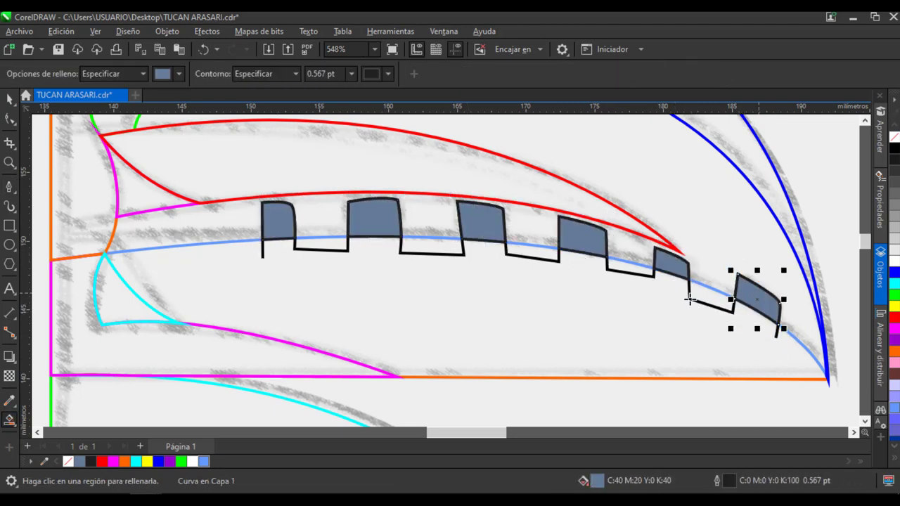
- Delete the stepped construction line, keeping the six filled beak markings
{"action": "key", "text": "space"}
{"action": "left_click", "coordinate": [421, 252]}
{"action": "key", "text": "Delete"}
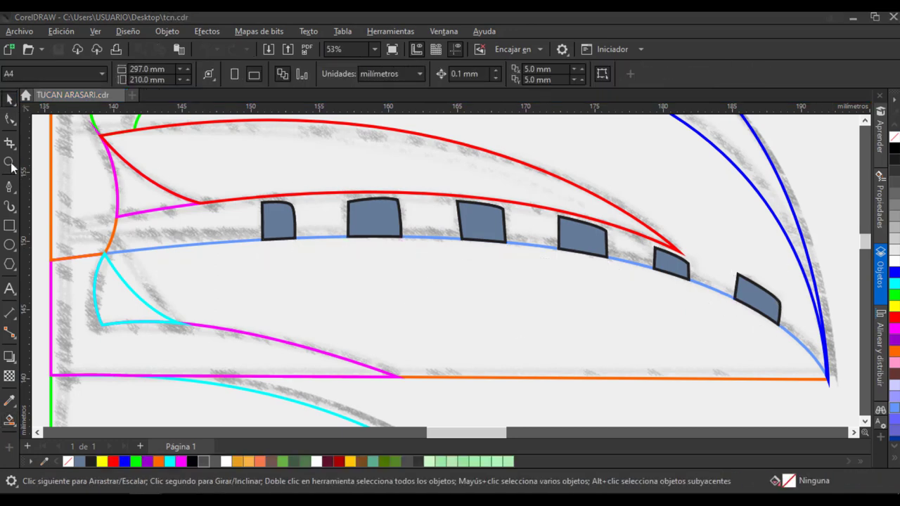
- Curve the left segment of the tail's lower edge downward into a rounded feather tip matching the sketch
{"action": "left_click", "coordinate": [9, 162]}
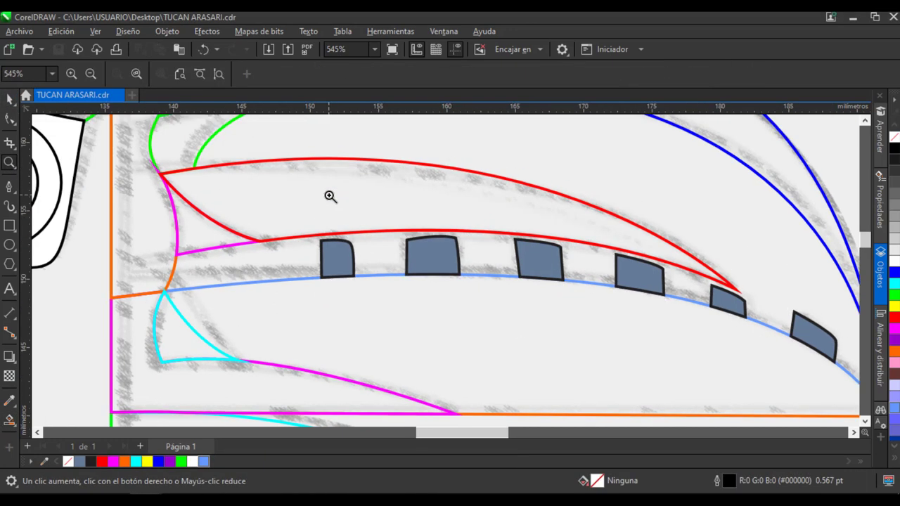
{"action": "right_click", "coordinate": [330, 195]}
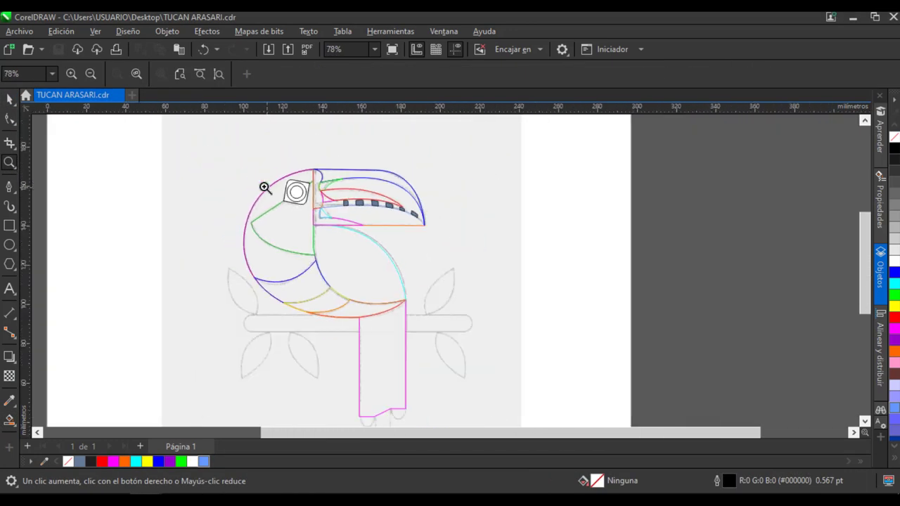
{"action": "left_click_drag", "start_coordinate": [165, 147], "coordinate": [494, 429]}
{"action": "key", "text": "space"}
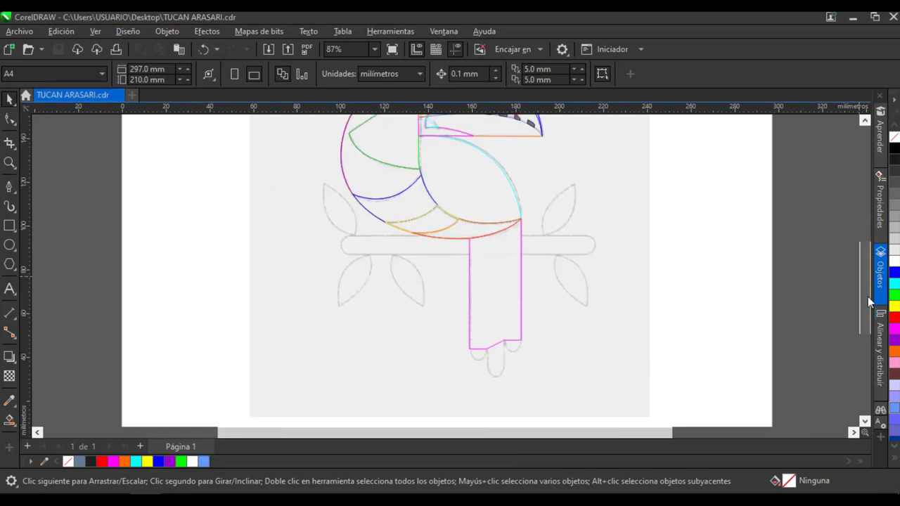
{"action": "key", "text": "z"}
{"action": "left_click_drag", "start_coordinate": [460, 312], "coordinate": [569, 379]}
{"action": "left_click", "coordinate": [9, 119]}
{"action": "left_click", "coordinate": [409, 291]}
{"action": "left_click_drag", "start_coordinate": [409, 292], "coordinate": [414, 335]}
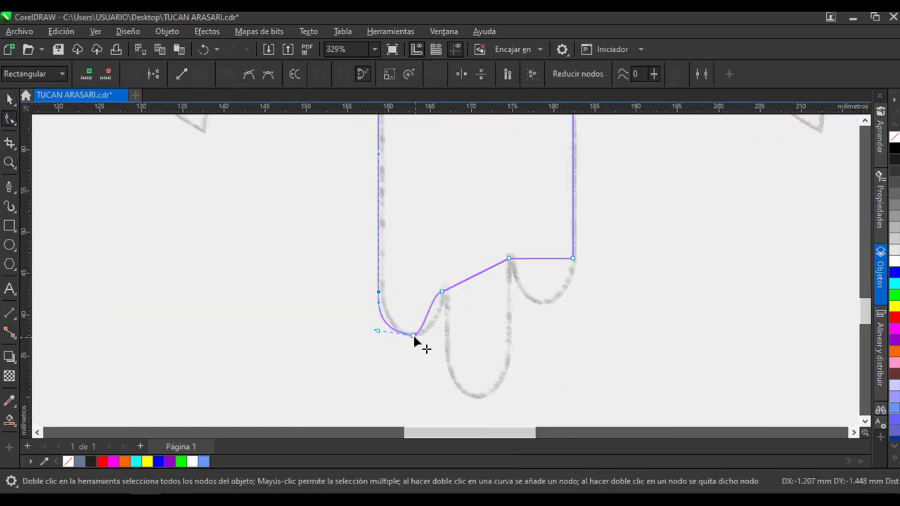
- Curve the middle and right segments of the tail's lower edge into rounded feather tips, the middle one the longest
{"action": "left_click_drag", "start_coordinate": [465, 286], "coordinate": [464, 400]}
{"action": "left_click_drag", "start_coordinate": [490, 400], "coordinate": [517, 404]}
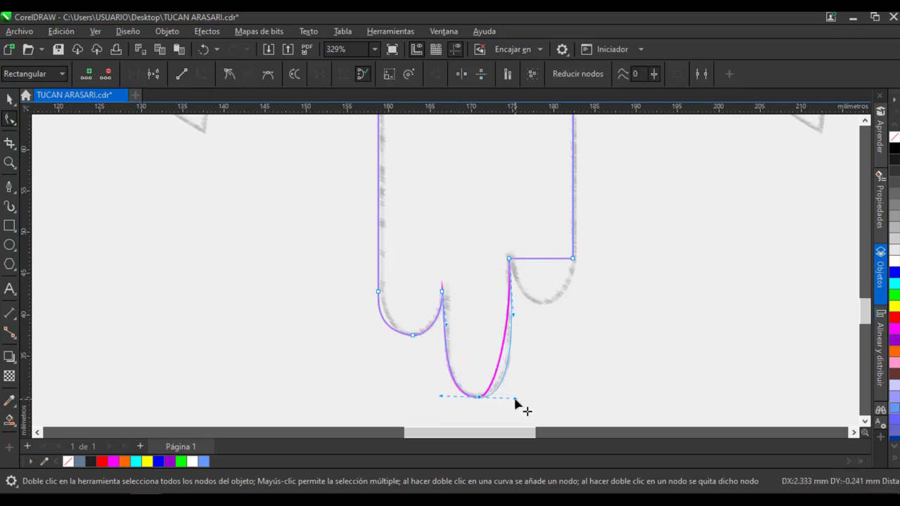
{"action": "left_click_drag", "start_coordinate": [532, 268], "coordinate": [573, 304]}
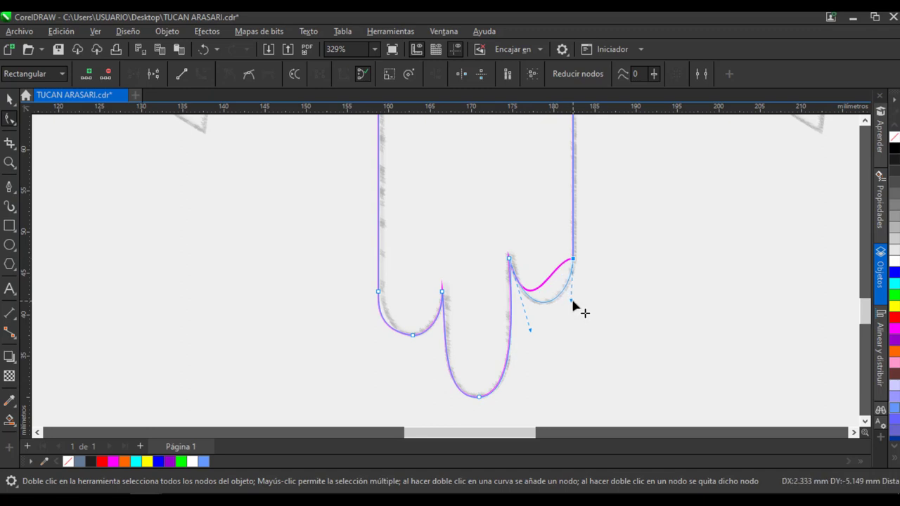
- Draw the branch as a horizontal rectangle about 116 by 8.6 mm with fully rounded ends, matching the sketch
{"action": "left_click", "coordinate": [9, 162]}
{"action": "scroll", "coordinate": [403, 239], "scroll_direction": "down", "scroll_amount": 5}
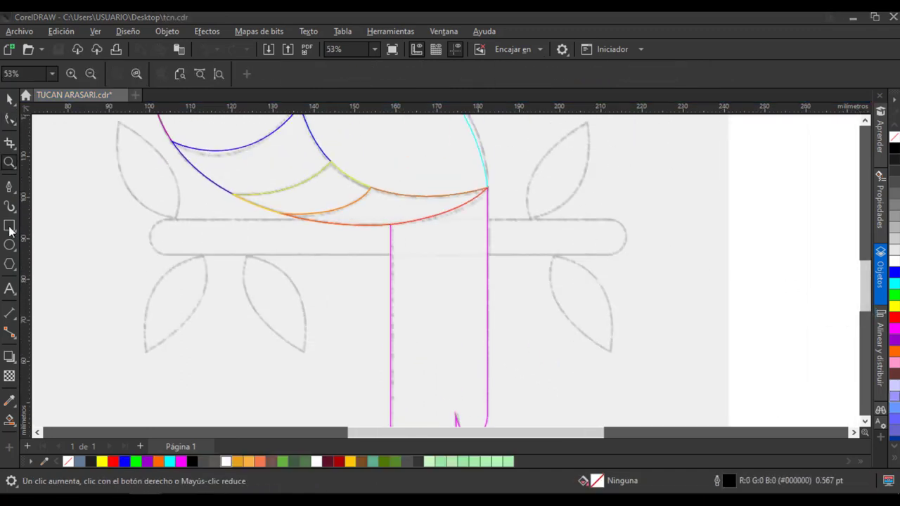
{"action": "left_click", "coordinate": [9, 226]}
{"action": "mouse_move", "coordinate": [161, 219]}
{"action": "left_mouse_down"}
{"action": "mouse_move", "coordinate": [364, 261]}
{"action": "mouse_move", "coordinate": [626, 255]}
{"action": "left_mouse_up"}
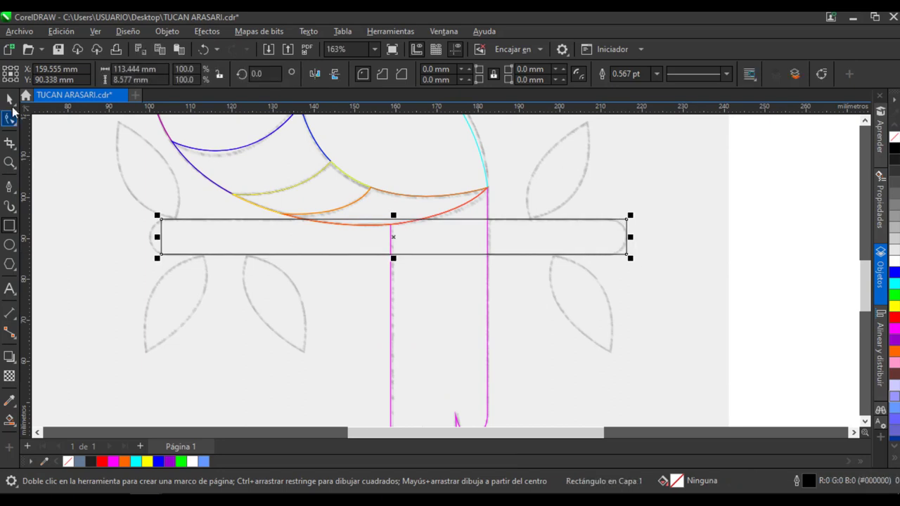
{"action": "left_click", "coordinate": [11, 101]}
{"action": "left_click_drag", "start_coordinate": [156, 237], "coordinate": [170, 223]}
{"action": "left_click", "coordinate": [9, 119]}
{"action": "left_click", "coordinate": [12, 102]}
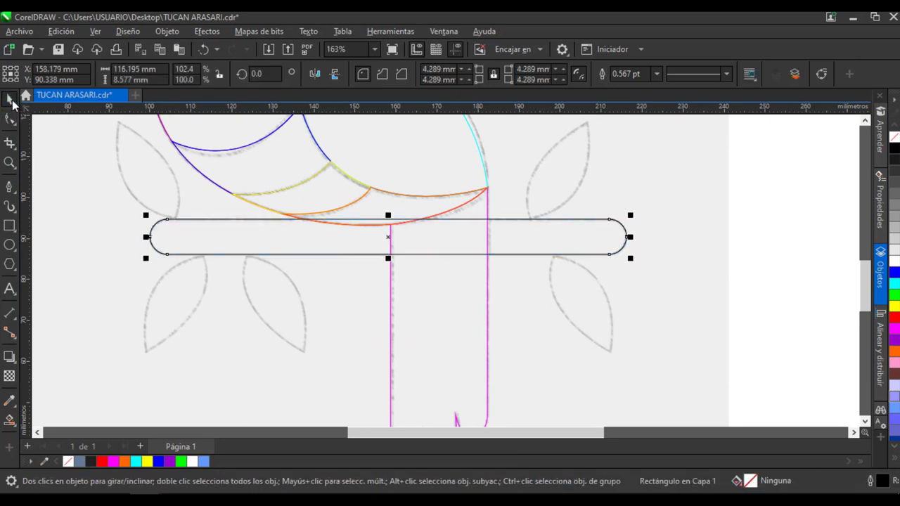
- Trace the leaf above the branch's right end as a closed curve about 15 by 23.6 mm
{"action": "left_click", "coordinate": [9, 186]}
{"action": "left_click_drag", "start_coordinate": [530, 219], "coordinate": [547, 279]}
{"action": "left_click", "coordinate": [530, 219], "text": "alt"}
{"action": "left_click_drag", "start_coordinate": [587, 123], "coordinate": [603, 200]}
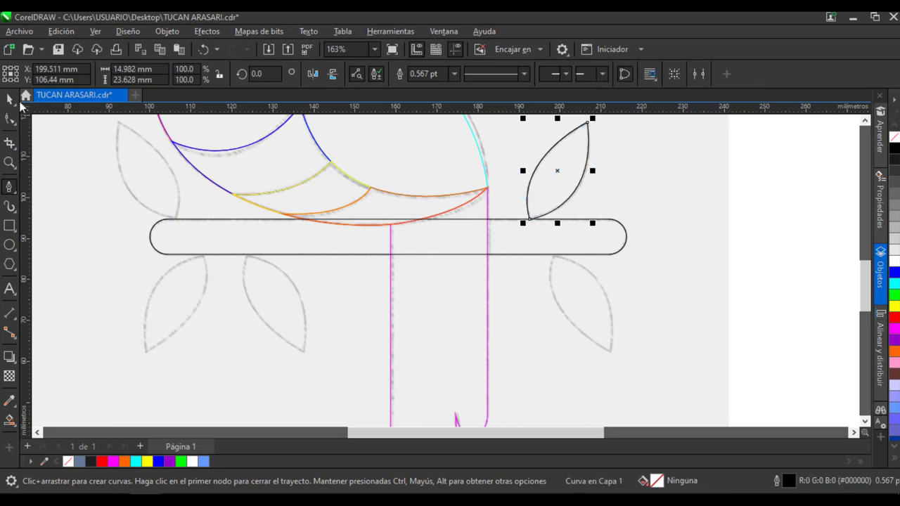
- Copy the upper right leaf below the branch's right end, then rotate and move it to match the sketch
{"action": "left_click", "coordinate": [11, 99]}
{"action": "left_click_drag", "start_coordinate": [558, 171], "coordinate": [591, 298]}
{"action": "right_click", "coordinate": [591, 297]}
{"action": "left_click", "coordinate": [591, 298]}
{"action": "mouse_move", "coordinate": [628, 243]}
{"action": "left_mouse_down"}
{"action": "mouse_move", "coordinate": [655, 323]}
{"action": "mouse_move", "coordinate": [629, 350]}
{"action": "left_mouse_up"}
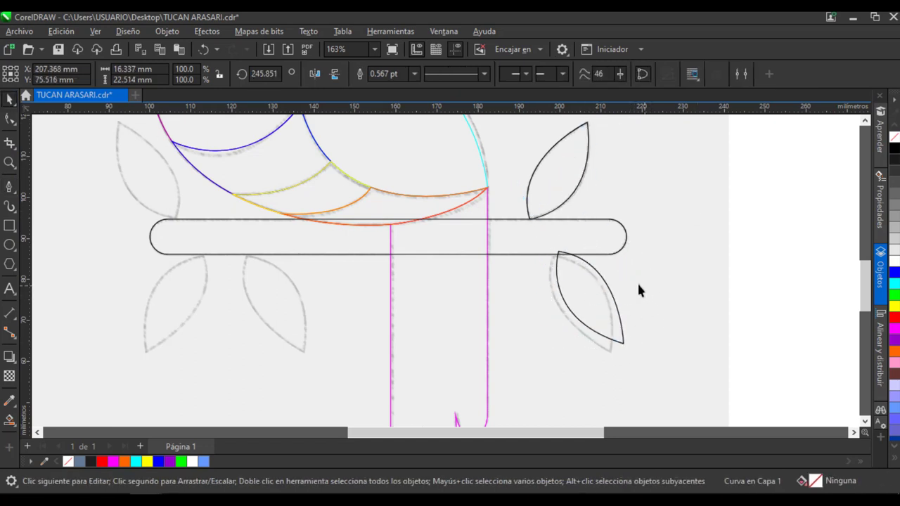
{"action": "left_click_drag", "start_coordinate": [597, 281], "coordinate": [589, 283]}
- Place two copies of the lower right leaf below the branch's left half, mirroring the outermost copy horizontally
{"action": "mouse_move", "coordinate": [289, 288]}
{"action": "left_mouse_down"}
{"action": "mouse_move", "coordinate": [165, 302]}
{"action": "mouse_move", "coordinate": [191, 276]}
{"action": "left_mouse_up"}
{"action": "right_click", "coordinate": [274, 288]}
{"action": "right_click", "coordinate": [165, 301]}
{"action": "left_click", "coordinate": [314, 74]}
- Copy the upper right leaf above the branch's left end, mirror it horizontally and align it with the sketch
{"action": "left_click_drag", "start_coordinate": [557, 170], "coordinate": [124, 171]}
{"action": "right_click", "coordinate": [124, 171]}
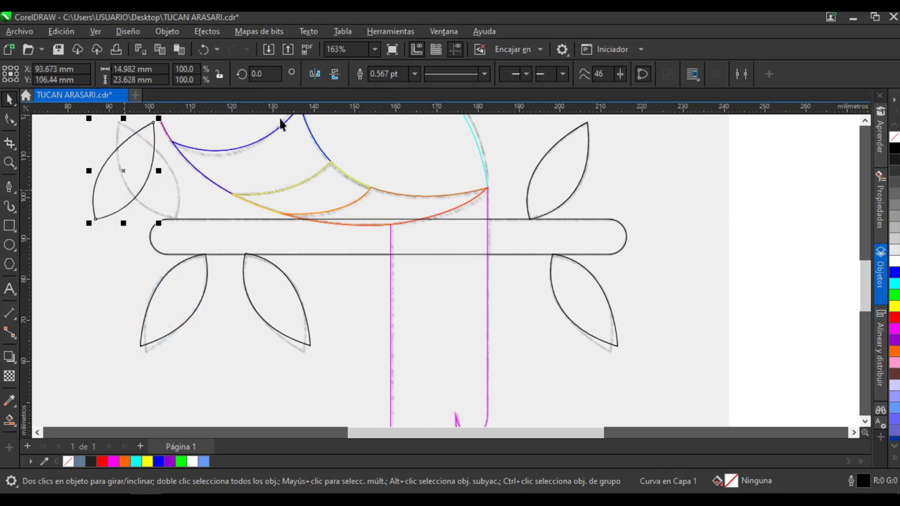
{"action": "left_click", "coordinate": [314, 74]}
{"action": "left_click_drag", "start_coordinate": [144, 202], "coordinate": [169, 201]}
{"action": "left_click", "coordinate": [666, 244]}
- Sample the black swatch and fill the head, neck, pupil, beak regions and tail with it
{"action": "scroll", "coordinate": [666, 244], "scroll_direction": "down", "scroll_amount": 2}
{"action": "scroll", "coordinate": [665, 244], "scroll_direction": "down", "scroll_amount": 2}
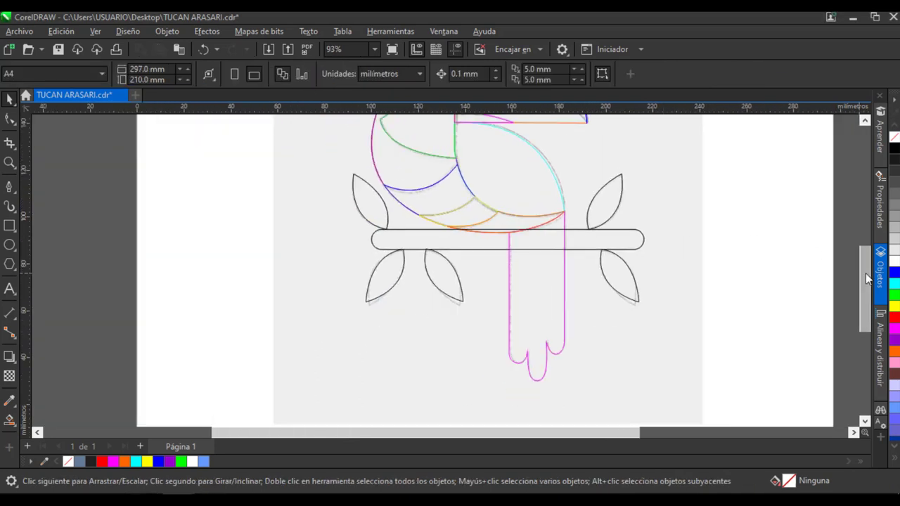
{"action": "scroll", "coordinate": [604, 253], "scroll_direction": "down", "scroll_amount": 1}
{"action": "left_click_drag", "start_coordinate": [865, 279], "coordinate": [864, 243]}
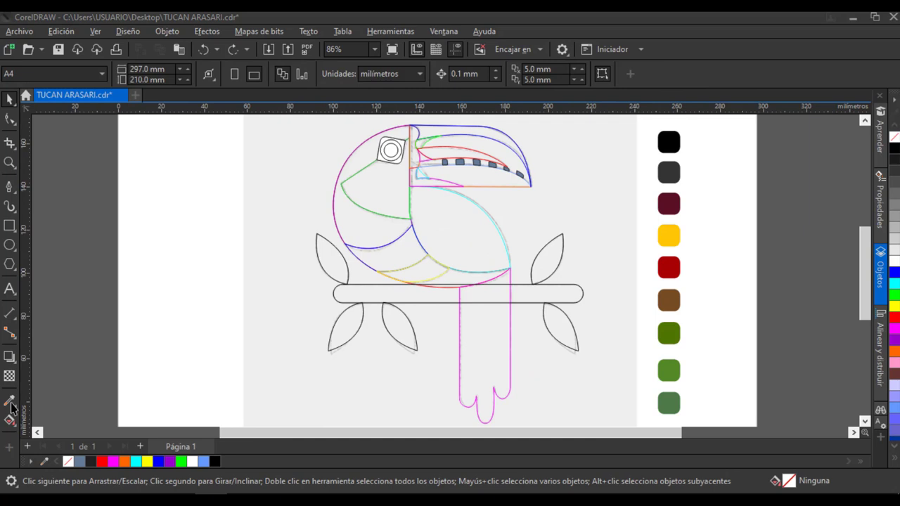
{"action": "left_click", "coordinate": [9, 401]}
{"action": "left_click", "coordinate": [669, 142]}
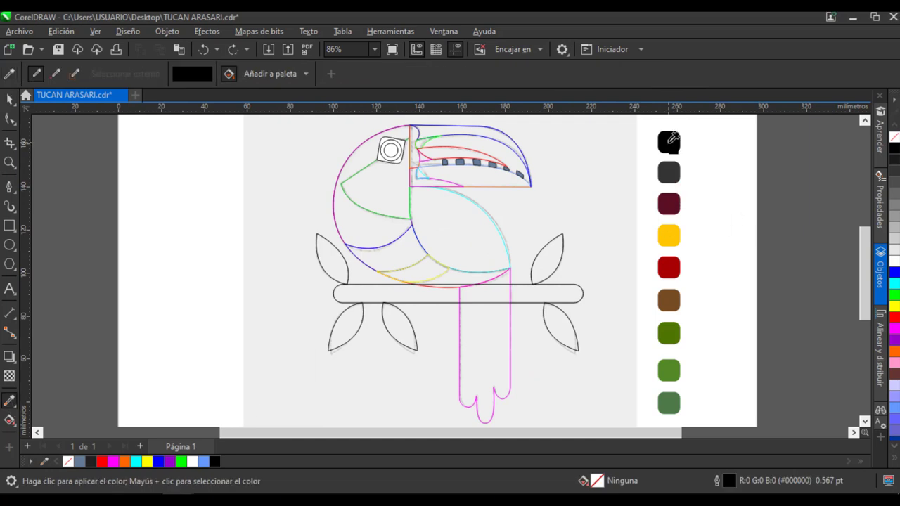
{"action": "left_click", "coordinate": [362, 163]}
{"action": "left_click", "coordinate": [436, 128]}
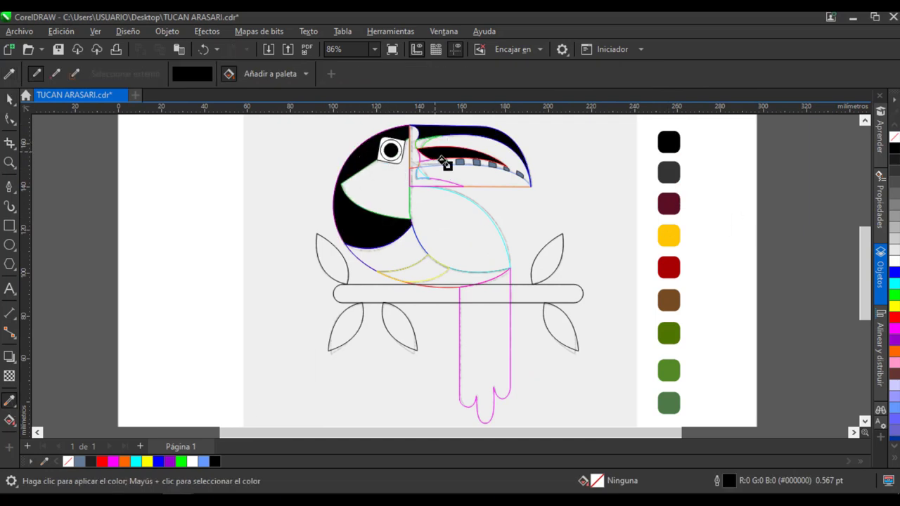
{"action": "left_click", "coordinate": [467, 175]}
{"action": "left_click", "coordinate": [485, 333]}
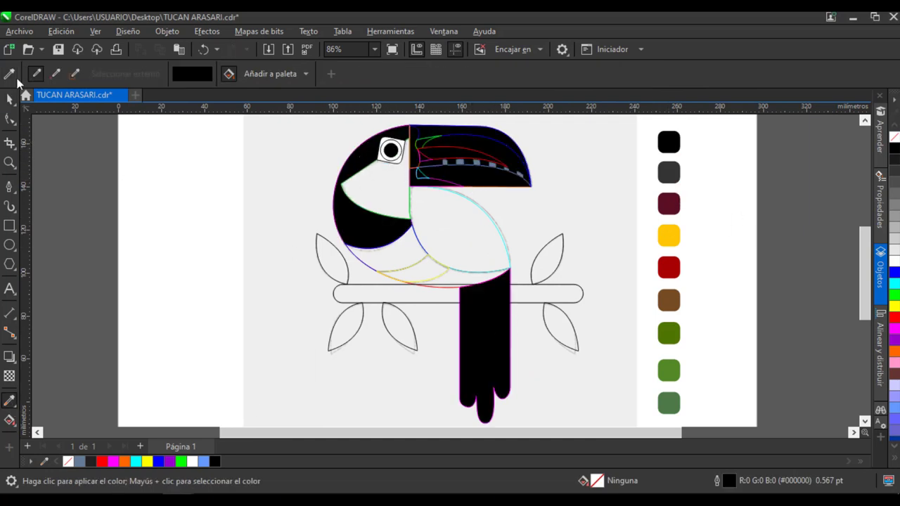
- Sample the dark grey swatch and fill the rounded patch around the eye with that colour
{"action": "left_click", "coordinate": [11, 76]}
{"action": "left_click", "coordinate": [669, 172]}
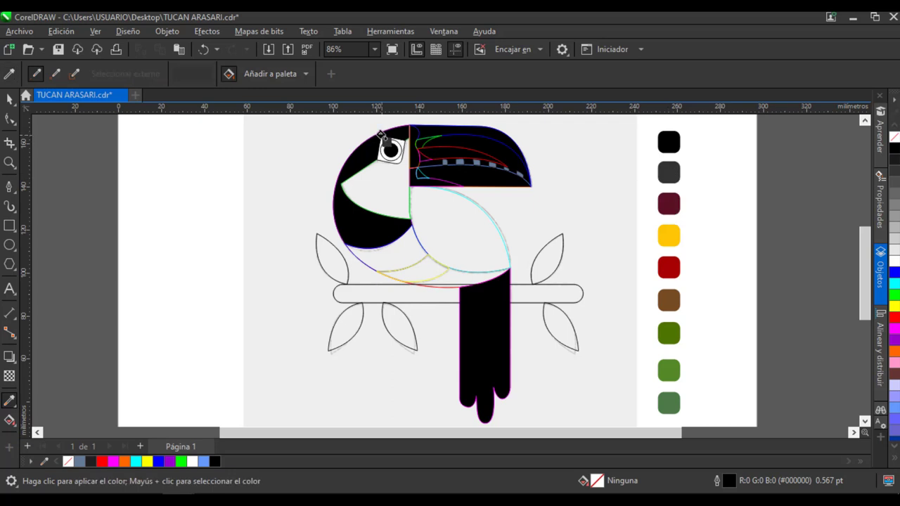
{"action": "key", "text": "space"}
{"action": "left_click", "coordinate": [384, 156]}
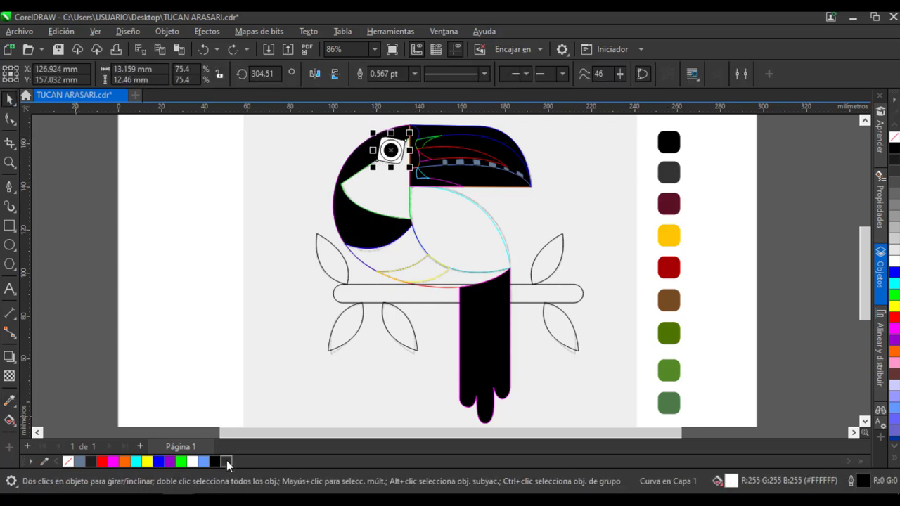
{"action": "key", "text": "Escape"}
{"action": "left_click", "coordinate": [392, 147]}
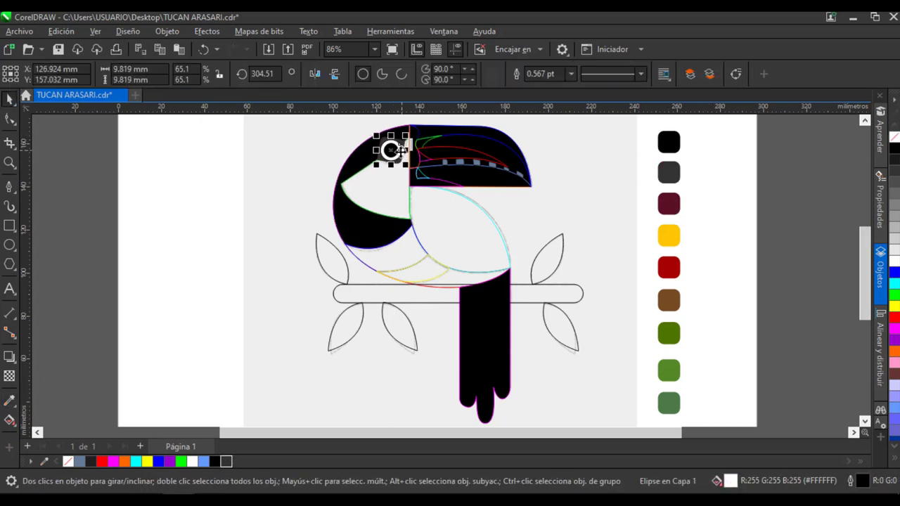
{"action": "key", "text": "Escape"}
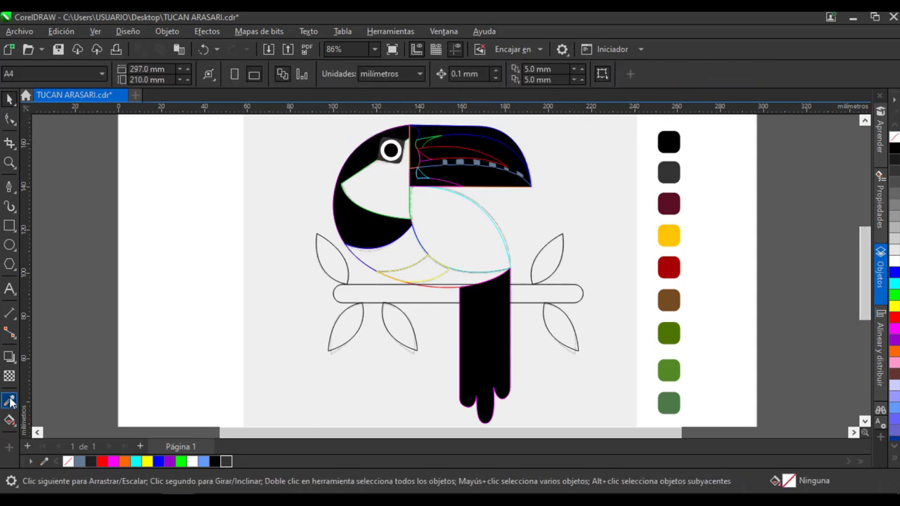
- Fill the beak's base and stripes, the cheek and the belly regions with the yellow swatch colour
{"action": "left_click", "coordinate": [10, 402]}
{"action": "left_click", "coordinate": [491, 146]}
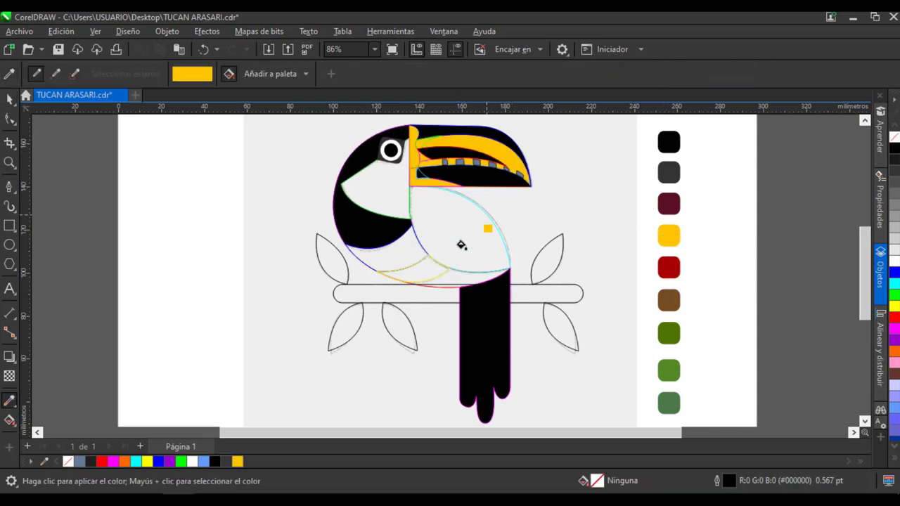
{"action": "left_click", "coordinate": [429, 276]}
{"action": "left_click", "coordinate": [461, 274]}
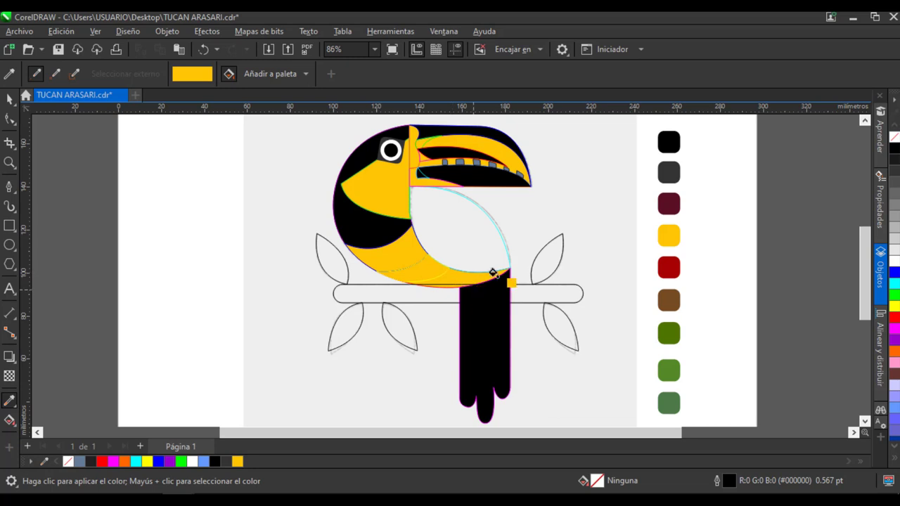
- Fill the cheek with the maroon swatch colour and the wing with the black swatch colour
{"action": "left_click", "coordinate": [669, 204]}
{"action": "left_click", "coordinate": [368, 184]}
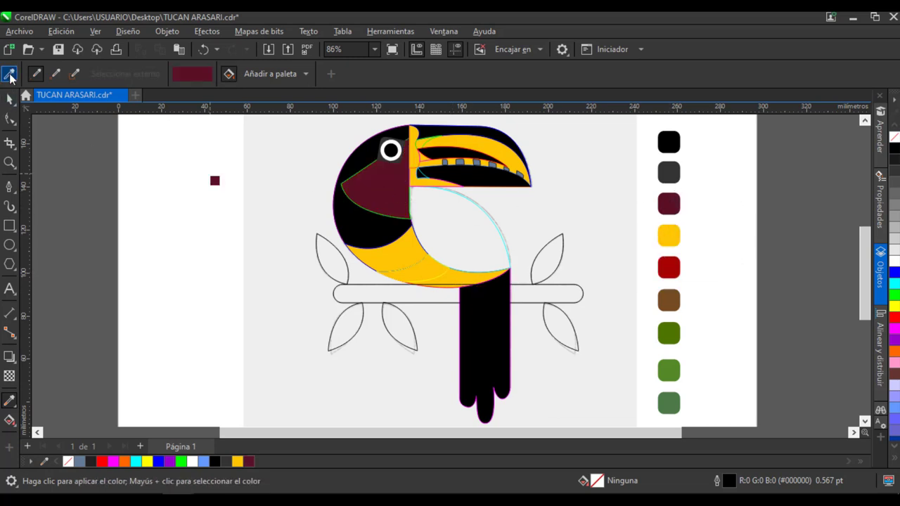
{"action": "left_click", "coordinate": [10, 74]}
{"action": "left_click", "coordinate": [669, 142]}
{"action": "left_click", "coordinate": [496, 232]}
{"action": "left_click", "coordinate": [11, 103]}
- Sample the red swatch and fill the three small notches near the beak's base with it
{"action": "scroll", "coordinate": [457, 146], "scroll_direction": "up", "scroll_amount": 3}
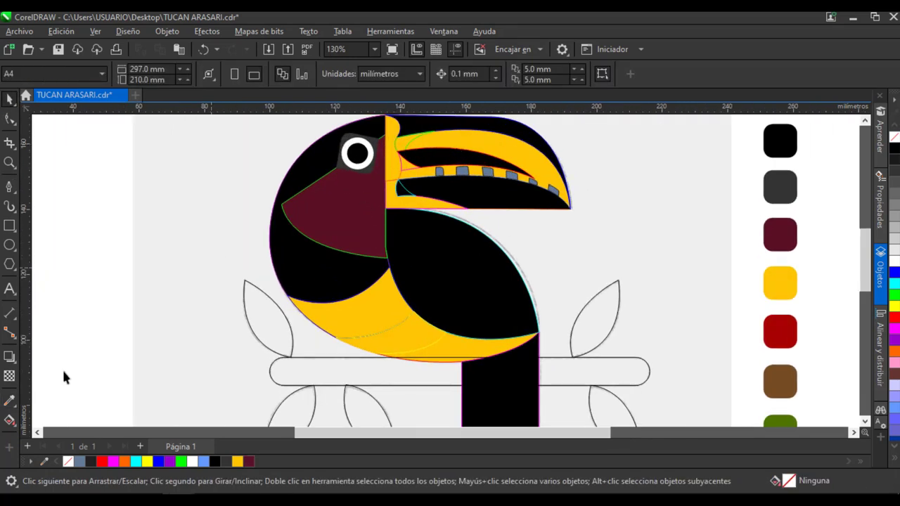
{"action": "left_click", "coordinate": [10, 401]}
{"action": "left_click", "coordinate": [779, 332]}
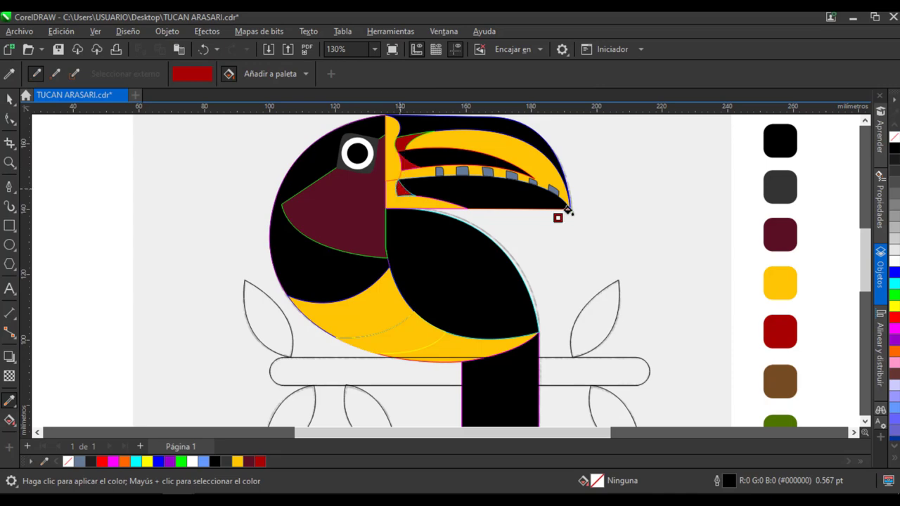
- Sample the black swatch and fill the row of small tooth marks along the beak with it
{"action": "left_click", "coordinate": [774, 141]}
{"action": "scroll", "coordinate": [553, 187], "scroll_direction": "up", "scroll_amount": 2}
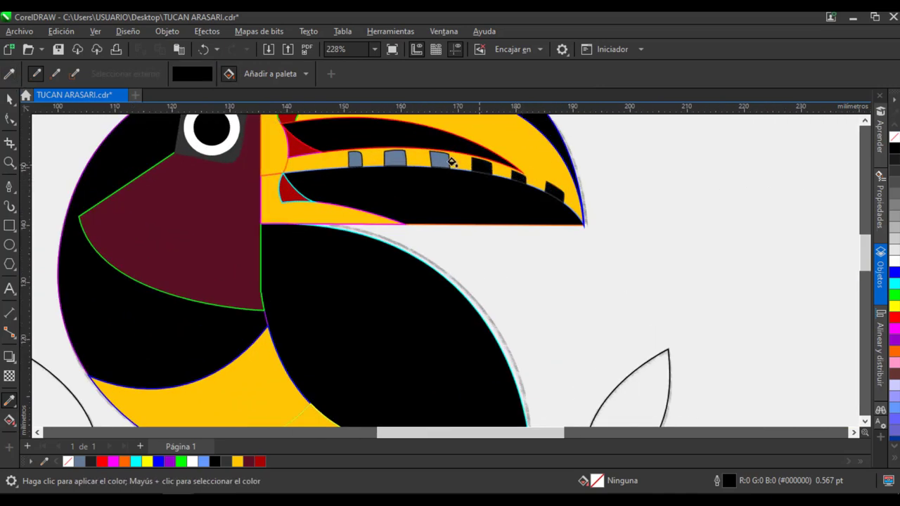
{"action": "scroll", "coordinate": [486, 178], "scroll_direction": "down", "scroll_amount": 4}
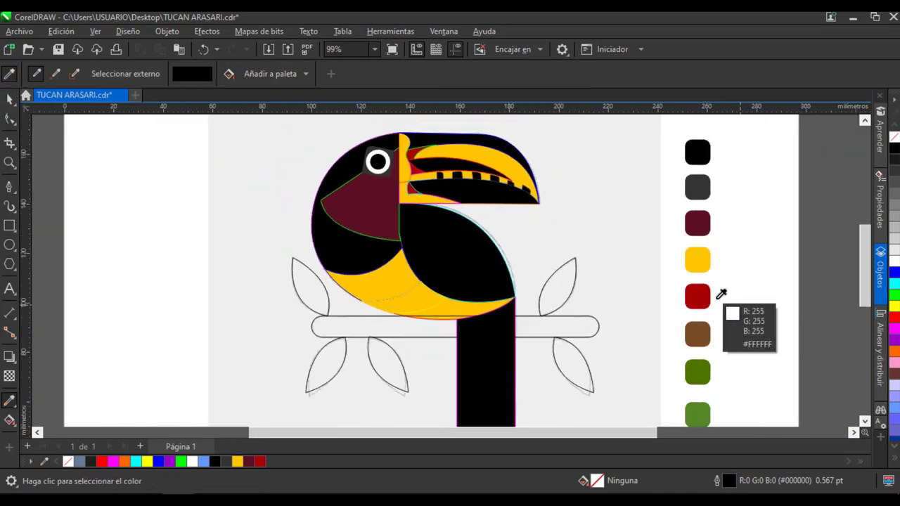
- Fill the belly band with the red swatch colour and the branch with the brown swatch colour
{"action": "left_click", "coordinate": [700, 299]}
{"action": "scroll", "coordinate": [397, 252], "scroll_direction": "down", "scroll_amount": 1}
{"action": "left_click", "coordinate": [658, 323]}
{"action": "left_click", "coordinate": [568, 317]}
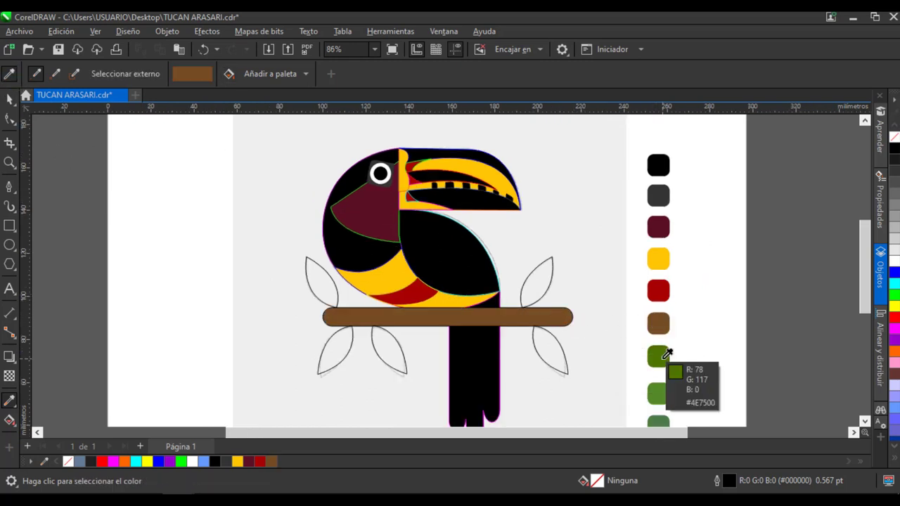
- Fill the two leaves under the branch right of the outermost one with the dark green swatch and both upper leaves with the lighter green
{"action": "left_click", "coordinate": [659, 357]}
{"action": "left_click", "coordinate": [551, 356]}
{"action": "left_click", "coordinate": [389, 351]}
{"action": "left_click", "coordinate": [9, 74]}
{"action": "left_click", "coordinate": [658, 394]}
{"action": "left_click", "coordinate": [537, 283]}
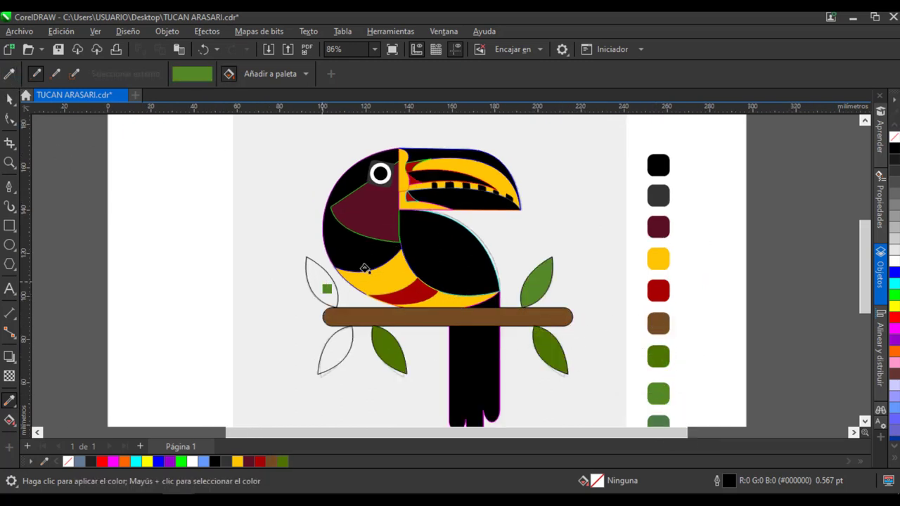
{"action": "left_click", "coordinate": [317, 282]}
- Sample the bluish green swatch and fill the lower-left leaf with that colour
{"action": "scroll", "coordinate": [384, 265], "scroll_direction": "down", "scroll_amount": 1}
{"action": "left_click", "coordinate": [624, 406]}
{"action": "left_click", "coordinate": [341, 339]}
- Select the whole drawing and remove the outlines from all its shapes
{"action": "key", "text": "space"}
{"action": "scroll", "coordinate": [576, 413], "scroll_direction": "down", "scroll_amount": 1}
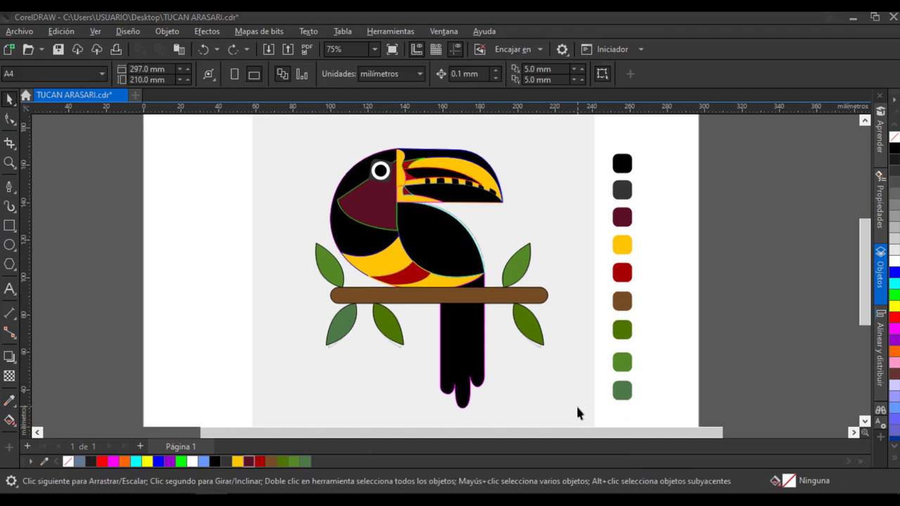
{"action": "left_click_drag", "start_coordinate": [313, 141], "coordinate": [310, 138]}
{"action": "right_click", "coordinate": [894, 138]}
{"action": "left_click", "coordinate": [851, 269]}
- Delete the sketch image lying beneath the toucan shapes from Capa 1
{"action": "left_click", "coordinate": [881, 273]}
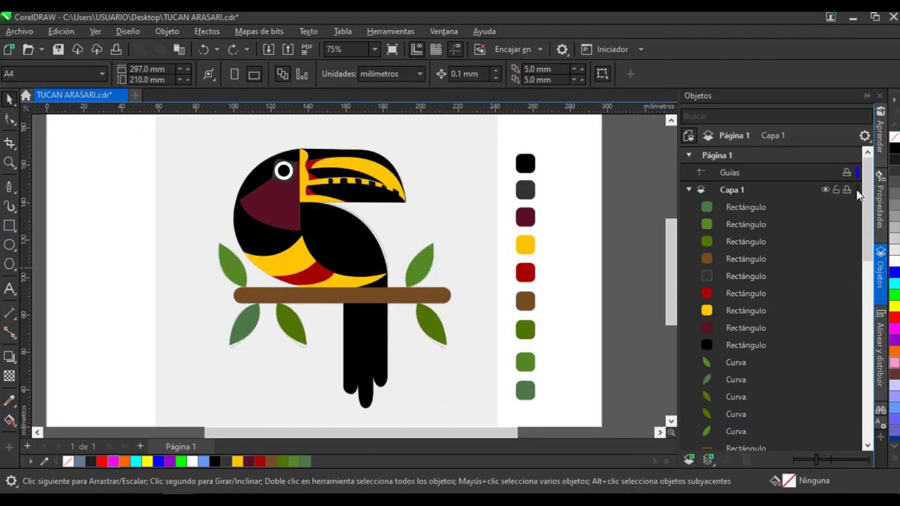
{"action": "scroll", "coordinate": [784, 311], "scroll_direction": "down", "scroll_amount": 7}
{"action": "scroll", "coordinate": [784, 316], "scroll_direction": "down", "scroll_amount": 3}
{"action": "left_click", "coordinate": [762, 373]}
{"action": "key", "text": "Delete"}
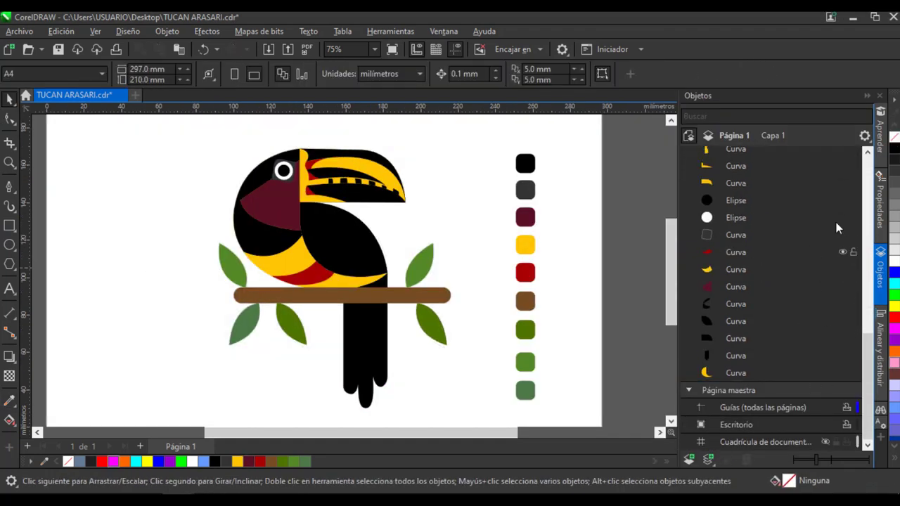
{"action": "left_click", "coordinate": [881, 110]}
- Select the branch with its five leaves and send them behind the toucan
{"action": "left_click_drag", "start_coordinate": [274, 237], "coordinate": [568, 363]}
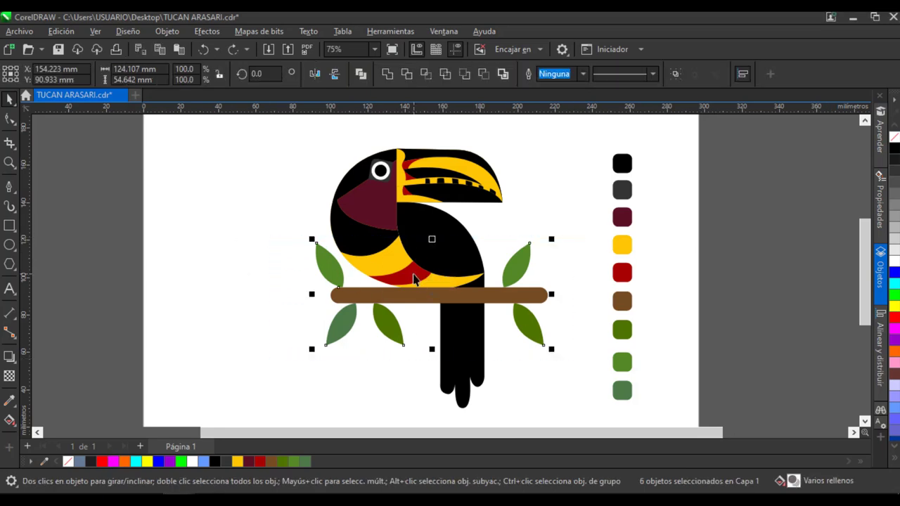
{"action": "right_click", "coordinate": [491, 295]}
{"action": "left_click", "coordinate": [529, 161]}
{"action": "right_click", "coordinate": [526, 258]}
{"action": "mouse_move", "coordinate": [672, 209]}
{"action": "left_click", "coordinate": [717, 226]}
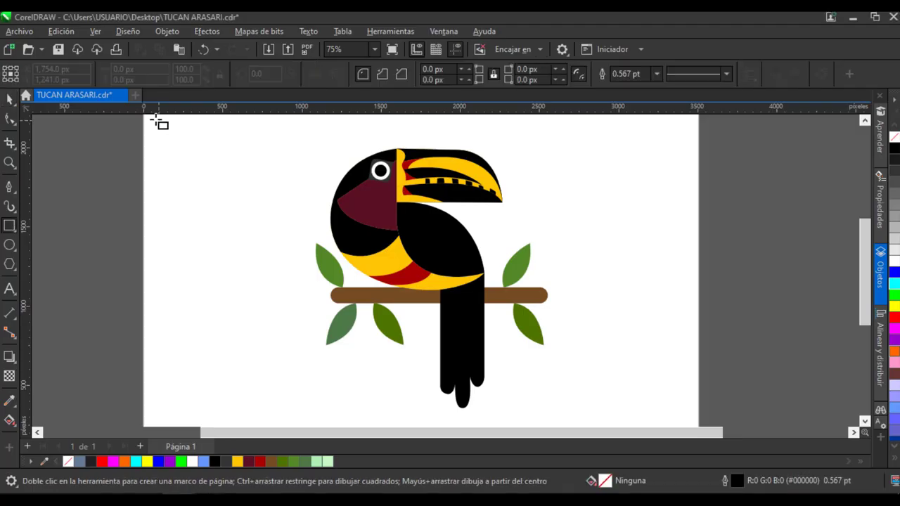
- Draw a background rectangle about 3,442 × 1,887 px, fill it with light green #ADF0B2 and place it behind the toucan
{"action": "left_click_drag", "start_coordinate": [152, 118], "coordinate": [699, 418]}
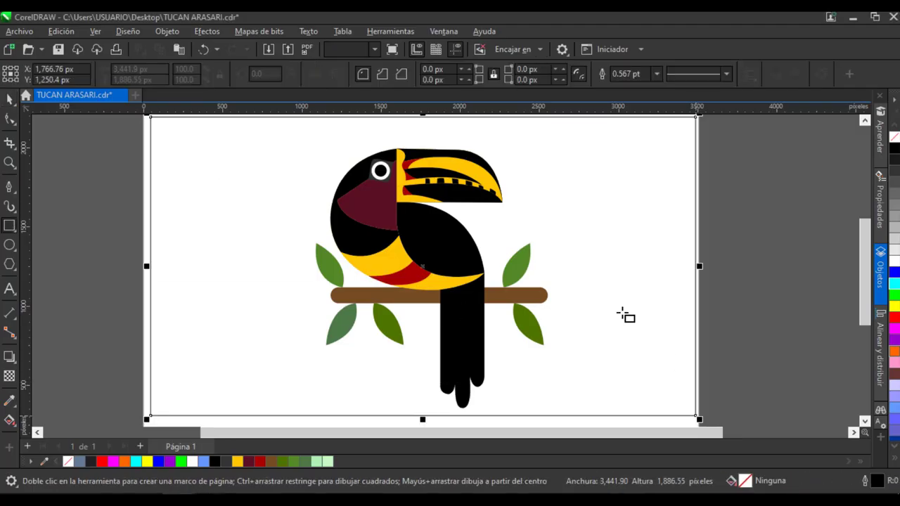
{"action": "left_click", "coordinate": [317, 461]}
{"action": "left_click", "coordinate": [10, 100]}
{"action": "right_click", "coordinate": [235, 211]}
{"action": "mouse_move", "coordinate": [351, 210]}
{"action": "left_click", "coordinate": [430, 225]}
- Remove the background rectangle's outline and recolour it with the paler green #C8F9C4
{"action": "right_click", "coordinate": [894, 138]}
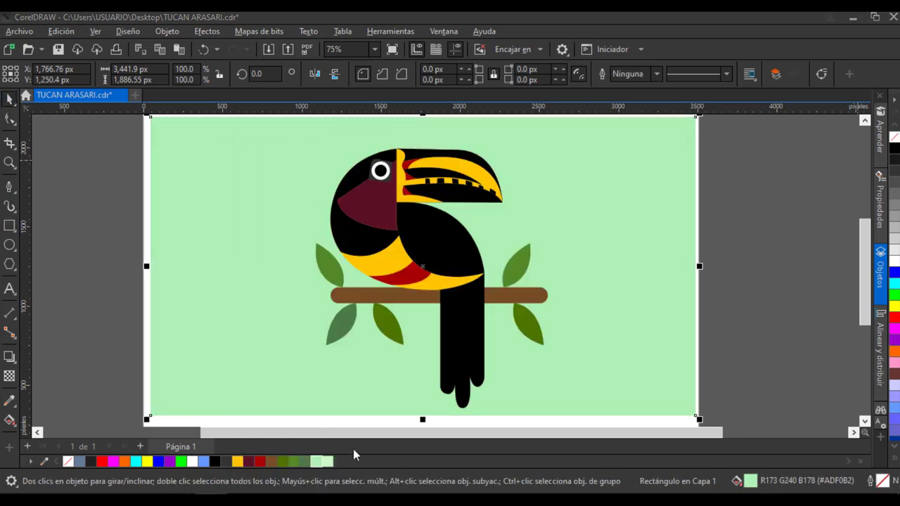
{"action": "left_click", "coordinate": [328, 461]}
{"action": "left_click", "coordinate": [743, 300]}
- Fill the five tropical leaf silhouettes beside the page with the light green #ADF0B2
{"action": "scroll", "coordinate": [827, 196], "scroll_direction": "down", "scroll_amount": 2}
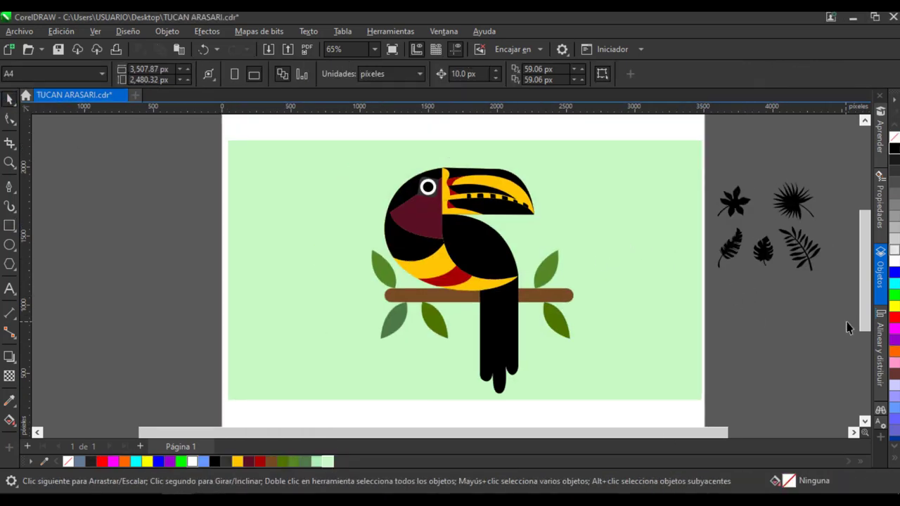
{"action": "left_click_drag", "start_coordinate": [827, 195], "coordinate": [708, 307]}
{"action": "left_click", "coordinate": [317, 462]}
{"action": "left_click", "coordinate": [739, 305]}
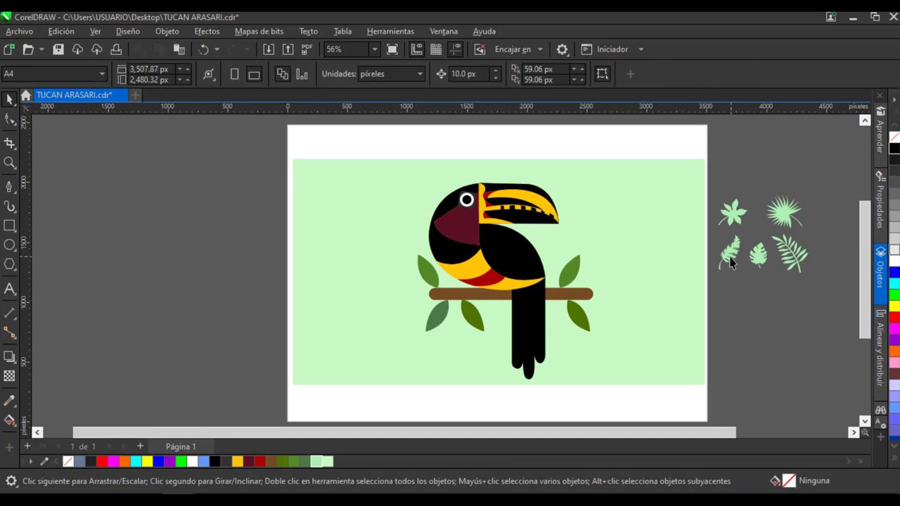
- Enlarge and rotate the feathery leaf in the background's lower-left corner, then PowerClip it inside the rectangle
{"action": "left_click_drag", "start_coordinate": [732, 255], "coordinate": [293, 394]}
{"action": "left_click_drag", "start_coordinate": [313, 366], "coordinate": [400, 248]}
{"action": "left_click_drag", "start_coordinate": [357, 278], "coordinate": [345, 303]}
{"action": "left_click_drag", "start_coordinate": [373, 272], "coordinate": [403, 246]}
{"action": "right_click", "coordinate": [366, 301]}
{"action": "left_click", "coordinate": [443, 261]}
{"action": "left_click", "coordinate": [619, 225]}
- Enlarge the star-shaped leaf in the background's upper-left corner and PowerClip it inside the rectangle
{"action": "left_click", "coordinate": [733, 214]}
{"action": "left_click_drag", "start_coordinate": [715, 231], "coordinate": [609, 329]}
{"action": "left_click_drag", "start_coordinate": [682, 266], "coordinate": [346, 194]}
{"action": "left_click_drag", "start_coordinate": [416, 122], "coordinate": [395, 143]}
{"action": "left_click_drag", "start_coordinate": [360, 207], "coordinate": [365, 203]}
{"action": "right_click", "coordinate": [365, 203]}
{"action": "left_click", "coordinate": [436, 261]}
{"action": "left_click", "coordinate": [375, 297]}
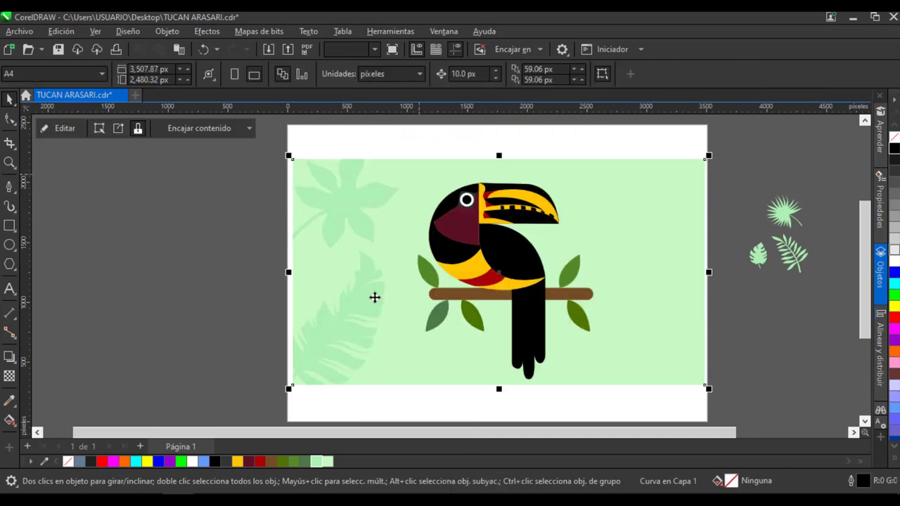
- Edit the PowerClip contents to rotate the feathery leaf and shift it further down into the lower-left corner
{"action": "double_click", "coordinate": [373, 297]}
{"action": "left_click", "coordinate": [373, 297]}
{"action": "left_click_drag", "start_coordinate": [390, 241], "coordinate": [410, 258]}
{"action": "left_click_drag", "start_coordinate": [379, 311], "coordinate": [377, 327]}
{"action": "left_click", "coordinate": [242, 305], "text": "ctrl"}
{"action": "left_click", "coordinate": [241, 306]}
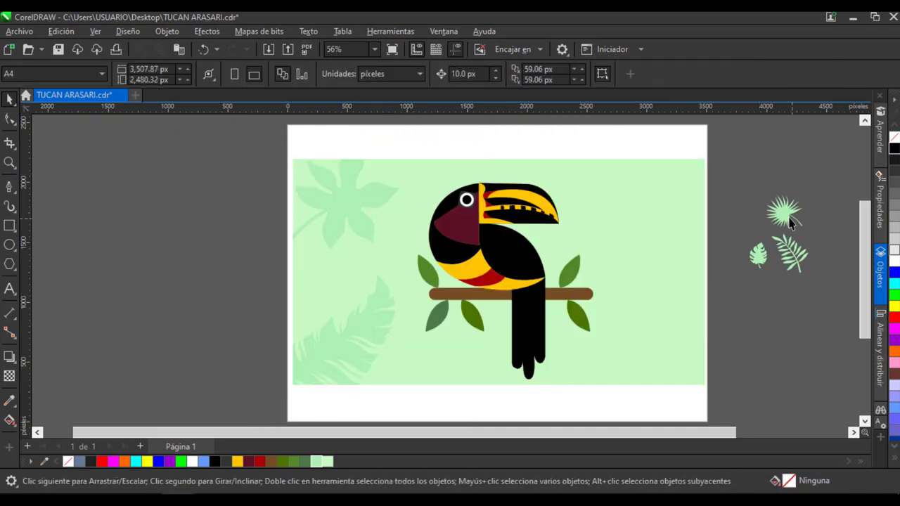
- Place the fan palm leaf enlarged in the background's upper-right corner and PowerClip it inside the rectangle
{"action": "left_click_drag", "start_coordinate": [790, 217], "coordinate": [666, 201]}
{"action": "left_click_drag", "start_coordinate": [682, 215], "coordinate": [696, 193]}
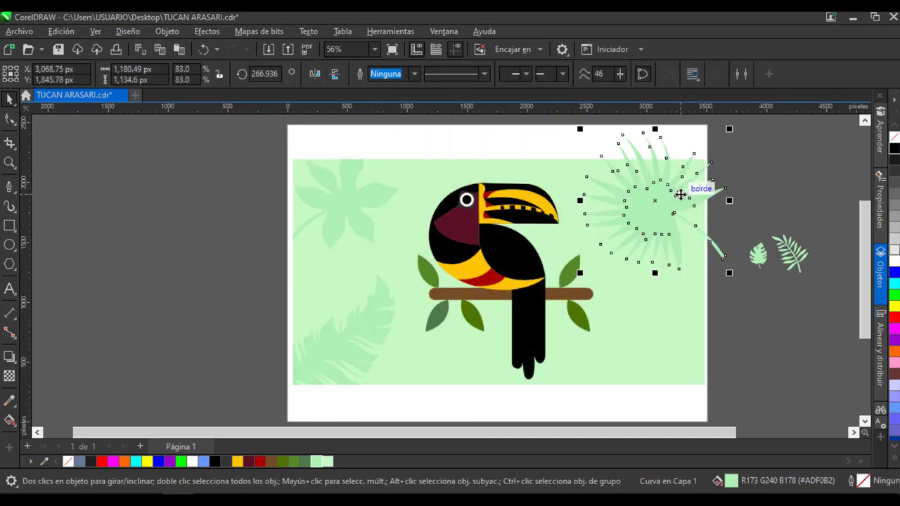
{"action": "right_click", "coordinate": [679, 197]}
{"action": "left_click", "coordinate": [729, 265]}
{"action": "left_click", "coordinate": [632, 316]}
- Enlarge and rotate the monstera leaf at the background's lower edge beside the tail, then PowerClip it inside the rectangle
{"action": "left_click_drag", "start_coordinate": [759, 256], "coordinate": [491, 378]}
{"action": "left_click_drag", "start_coordinate": [502, 361], "coordinate": [495, 392]}
{"action": "left_click_drag", "start_coordinate": [530, 321], "coordinate": [542, 305]}
{"action": "left_click_drag", "start_coordinate": [500, 366], "coordinate": [486, 369]}
{"action": "right_click", "coordinate": [490, 348]}
{"action": "left_click", "coordinate": [538, 266]}
{"action": "left_click", "coordinate": [636, 285]}
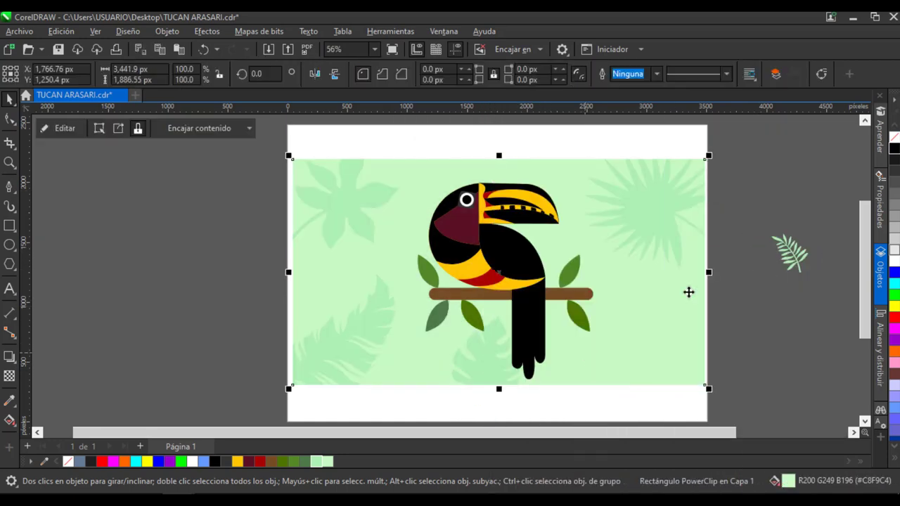
- Enlarge the remaining palm frond in the background's lower-right corner and PowerClip it inside the rectangle
{"action": "left_click", "coordinate": [796, 261]}
{"action": "left_click_drag", "start_coordinate": [771, 234], "coordinate": [684, 323]}
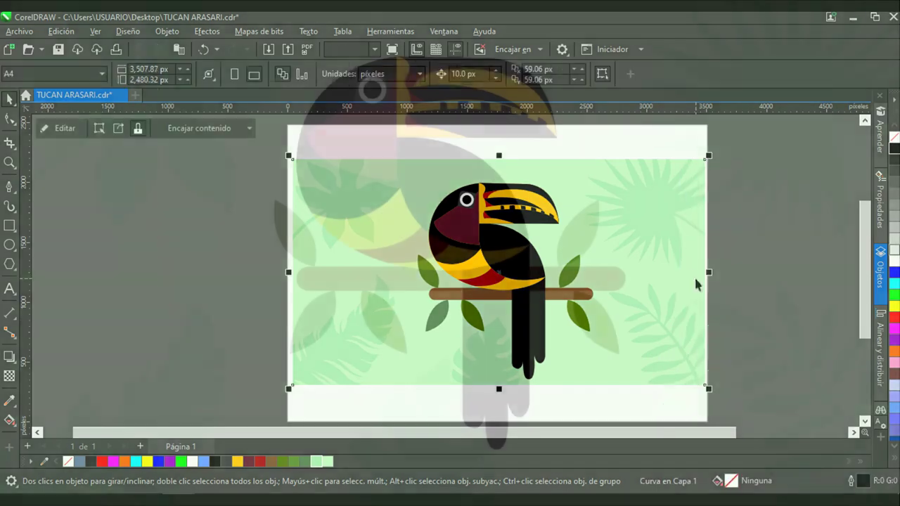